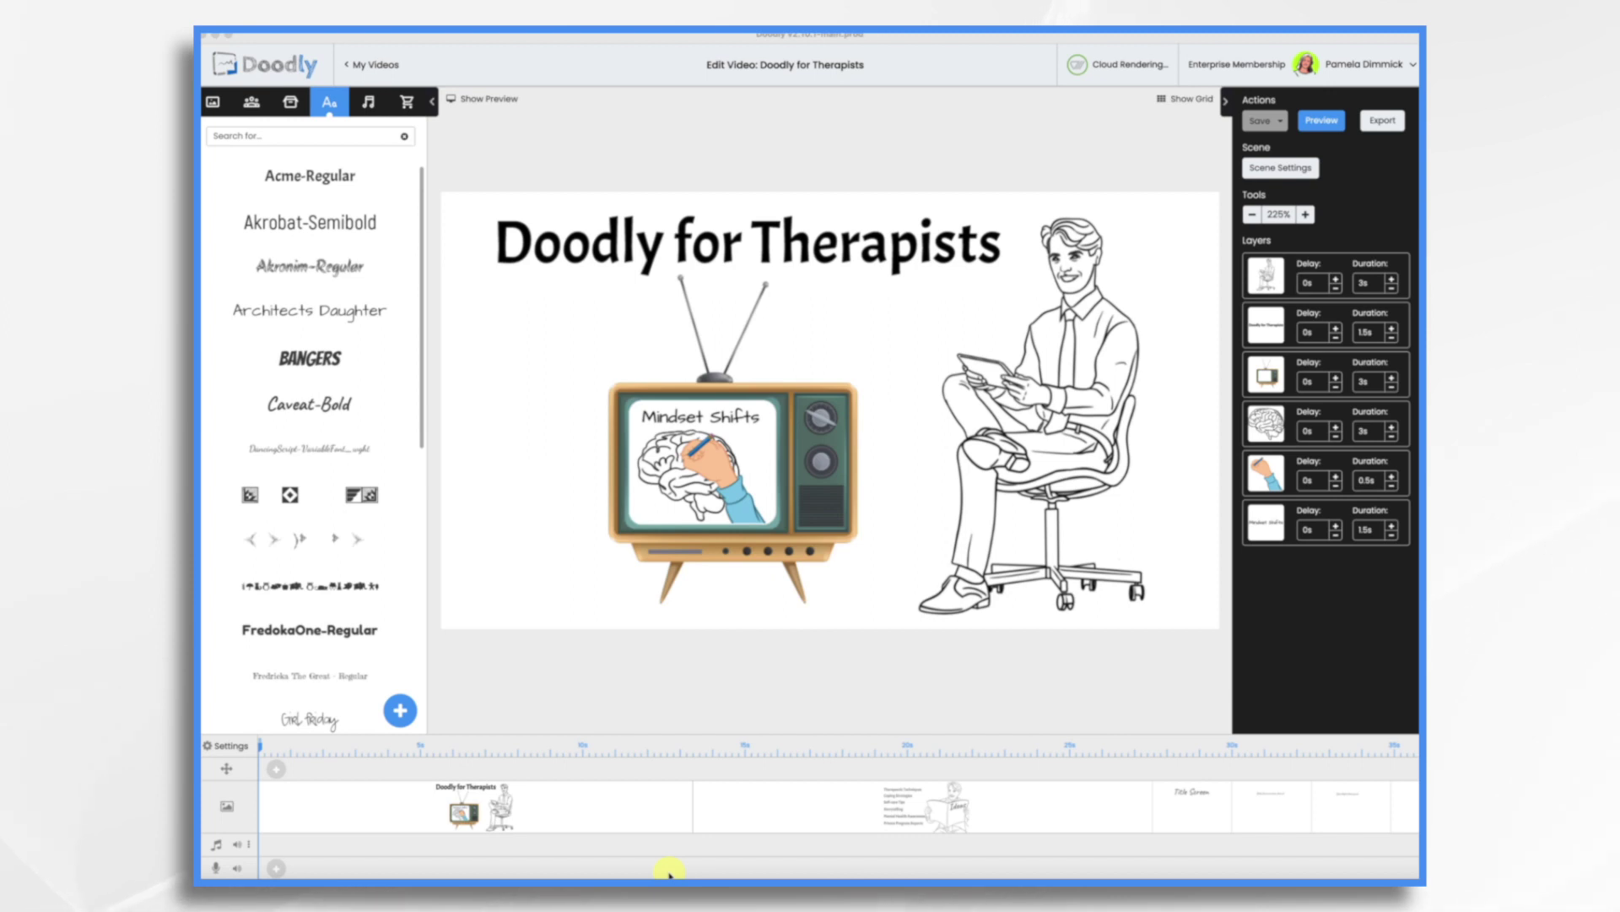
Step: Show the second scene, which lists six therapy topics beside a man reading an 'Ideas' newspaper
{"action": "left_click", "coordinate": [826, 804]}
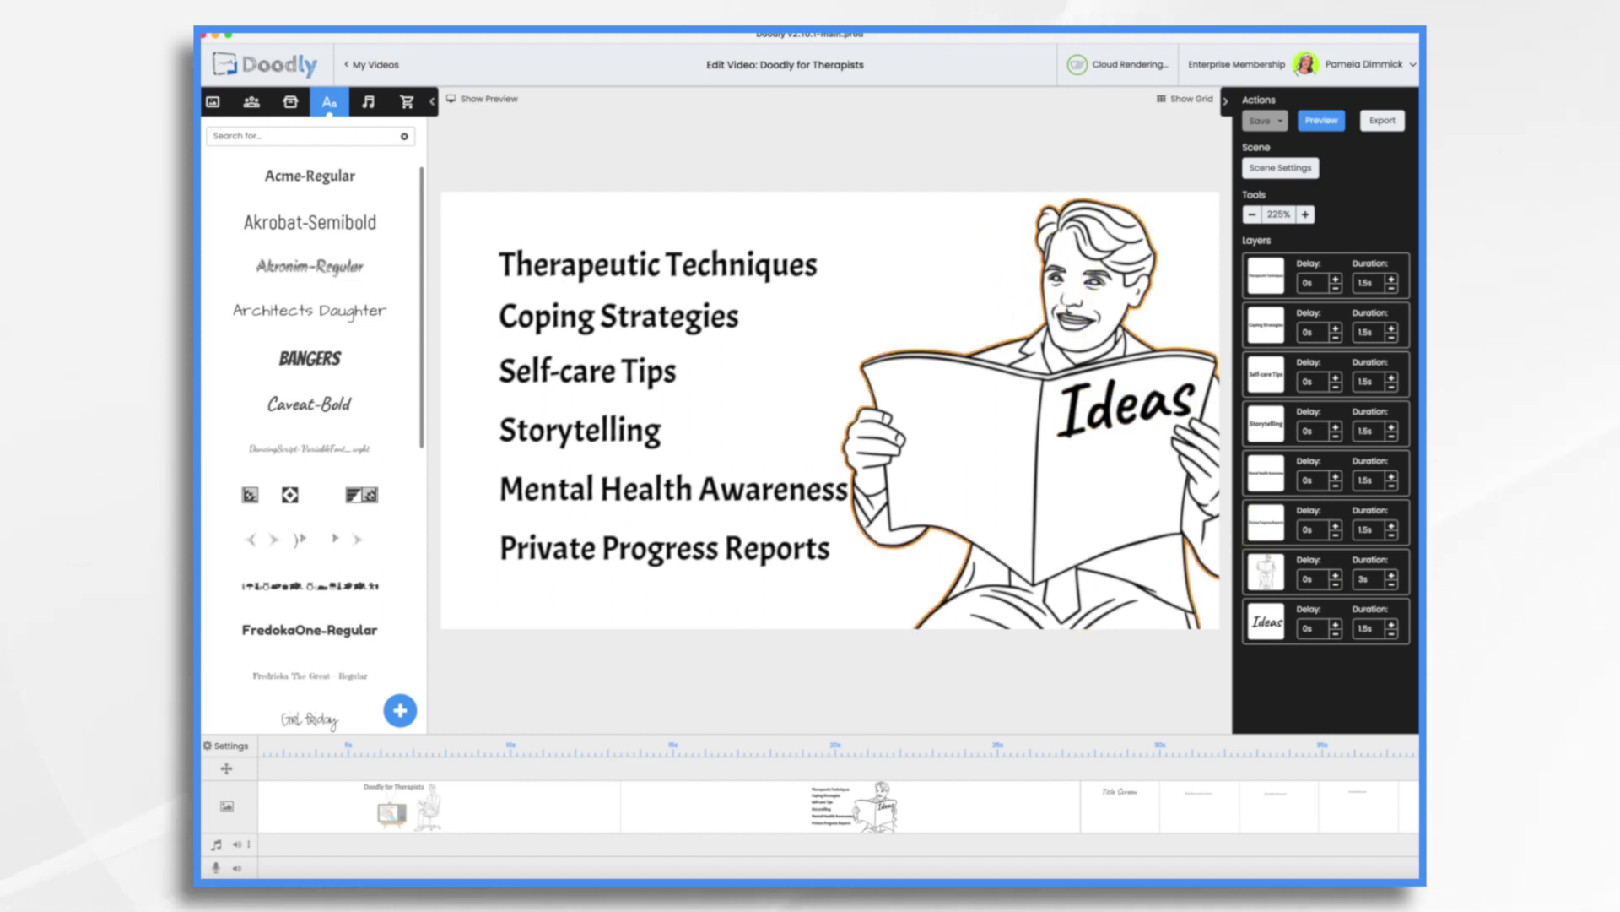
{"action": "key", "text": "super+Tab"}
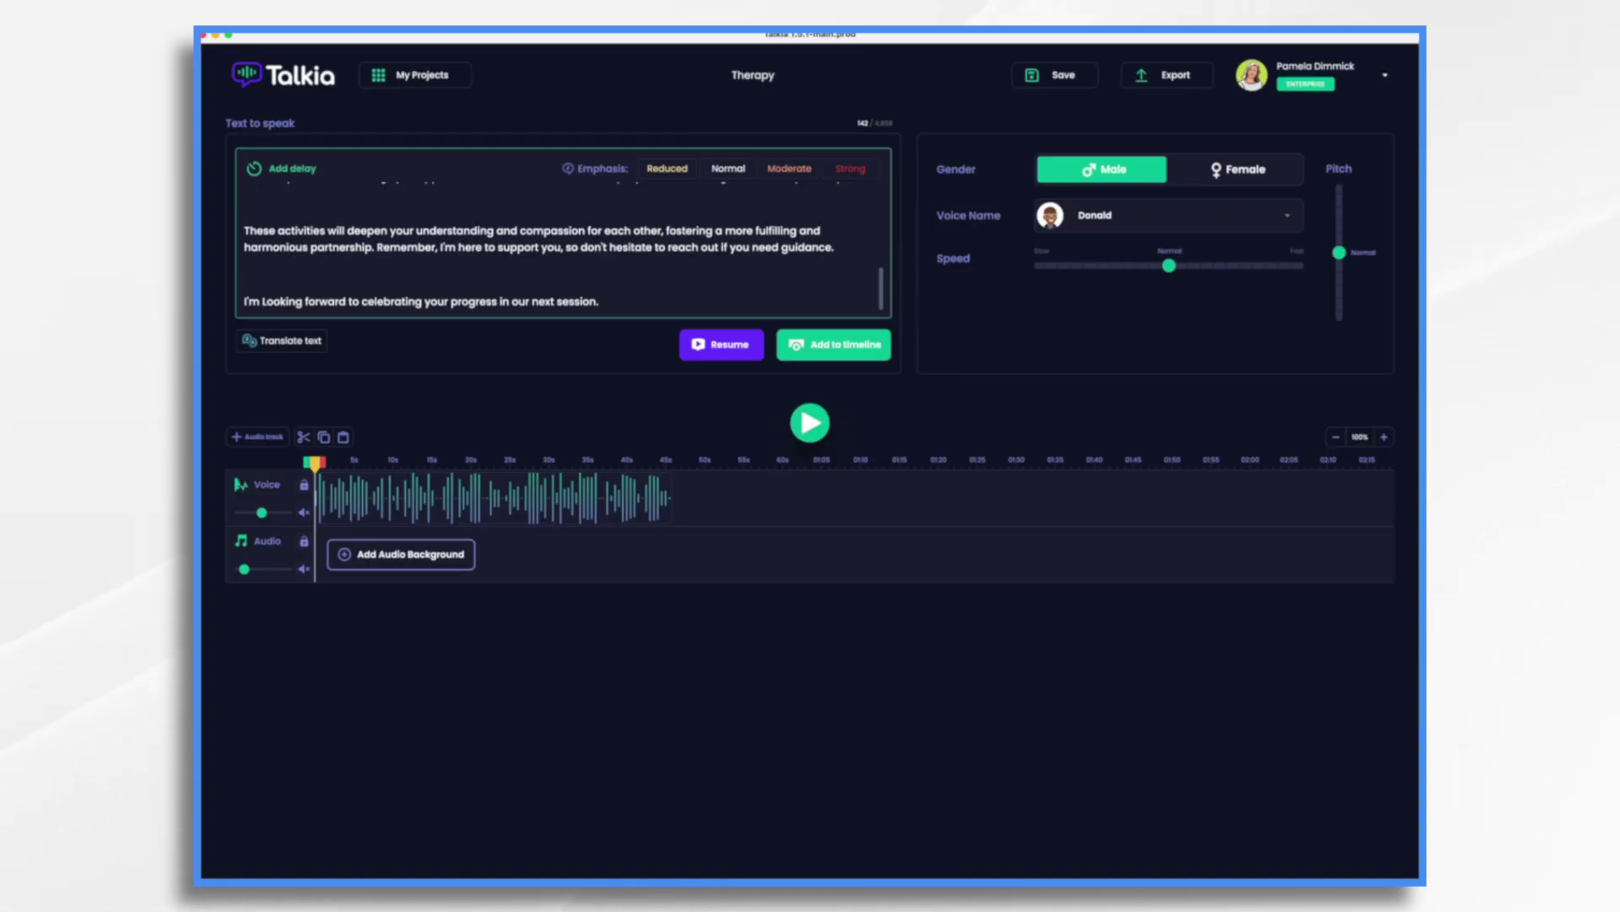
{"action": "left_click_drag", "start_coordinate": [877, 285], "coordinate": [887, 187]}
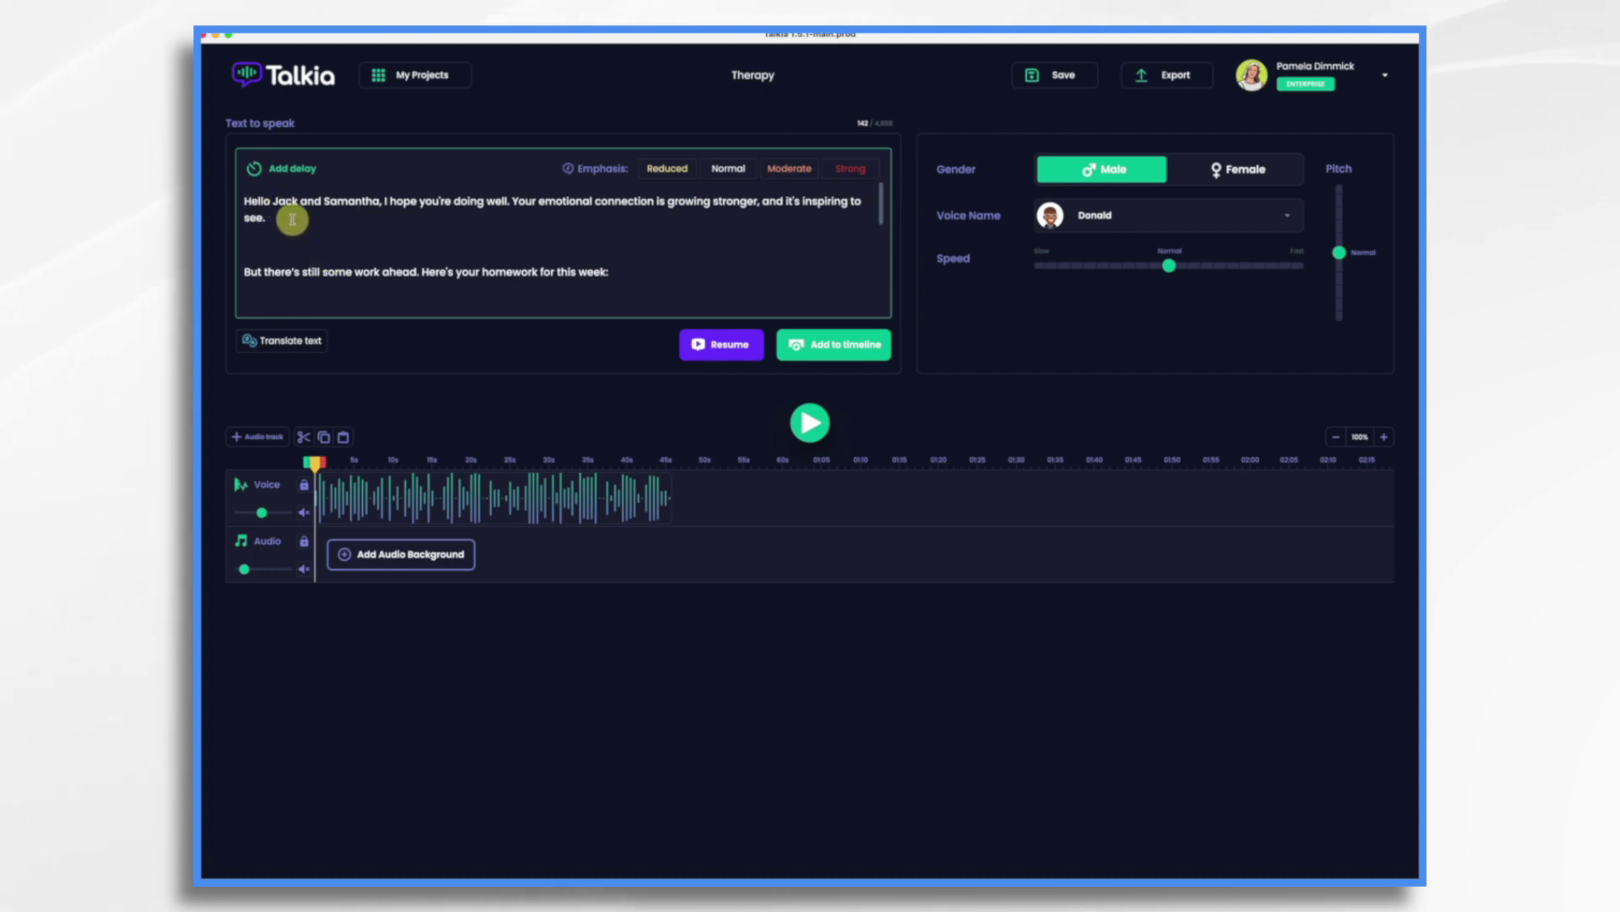
{"action": "scroll", "coordinate": [472, 229], "scroll_direction": "down", "scroll_amount": 1}
{"action": "scroll", "coordinate": [472, 229], "scroll_direction": "down", "scroll_amount": 5}
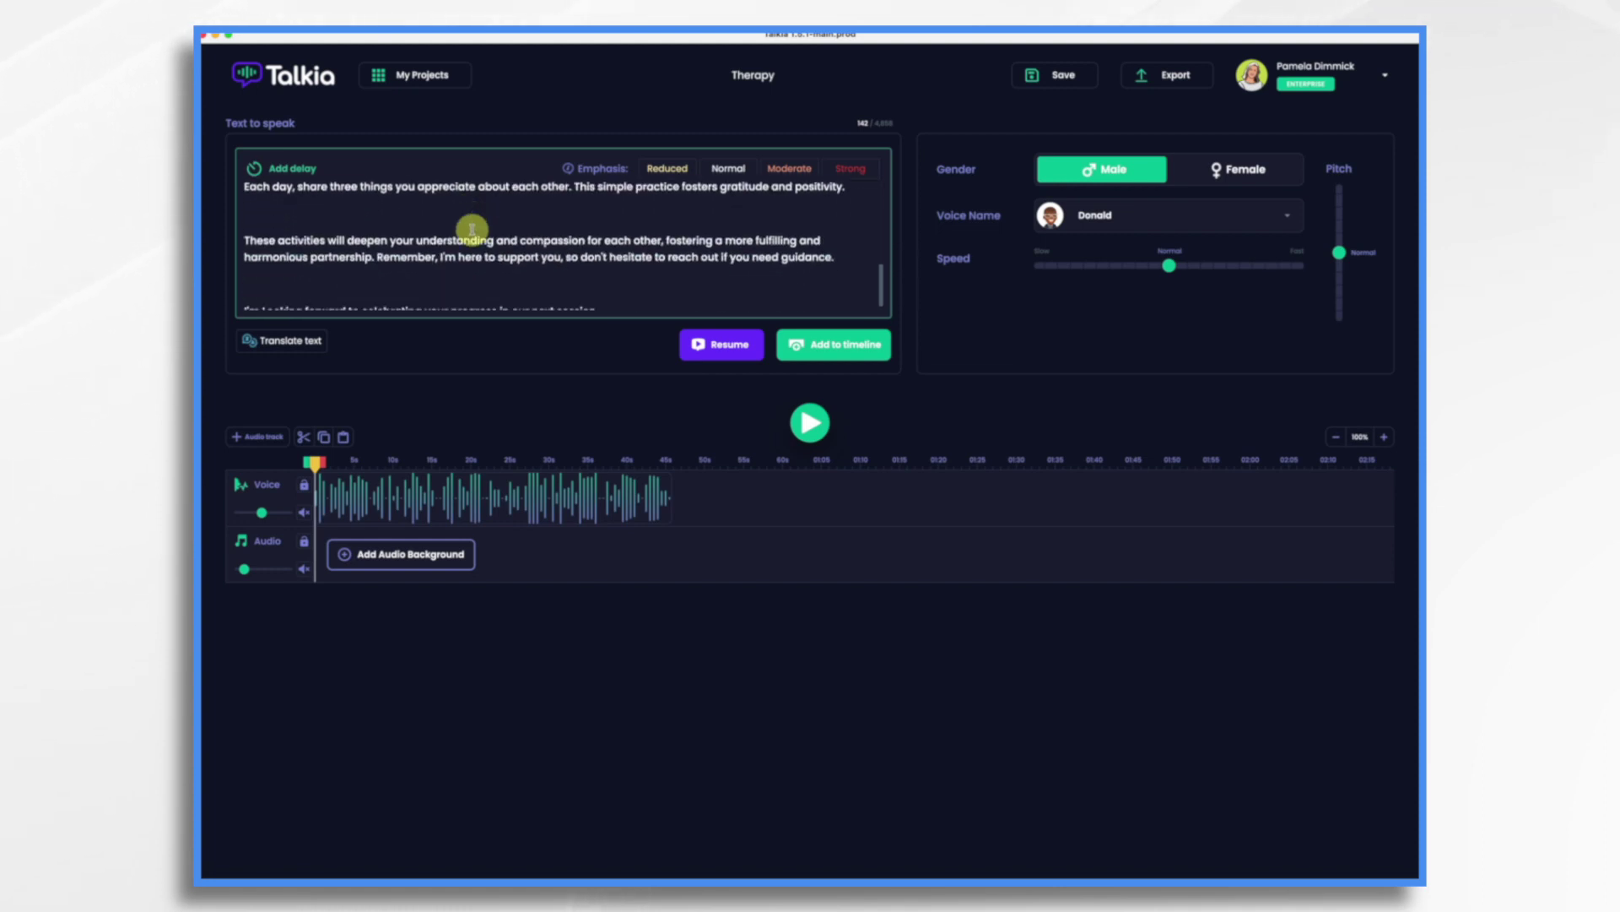
{"action": "scroll", "coordinate": [472, 229], "scroll_direction": "down", "scroll_amount": 1}
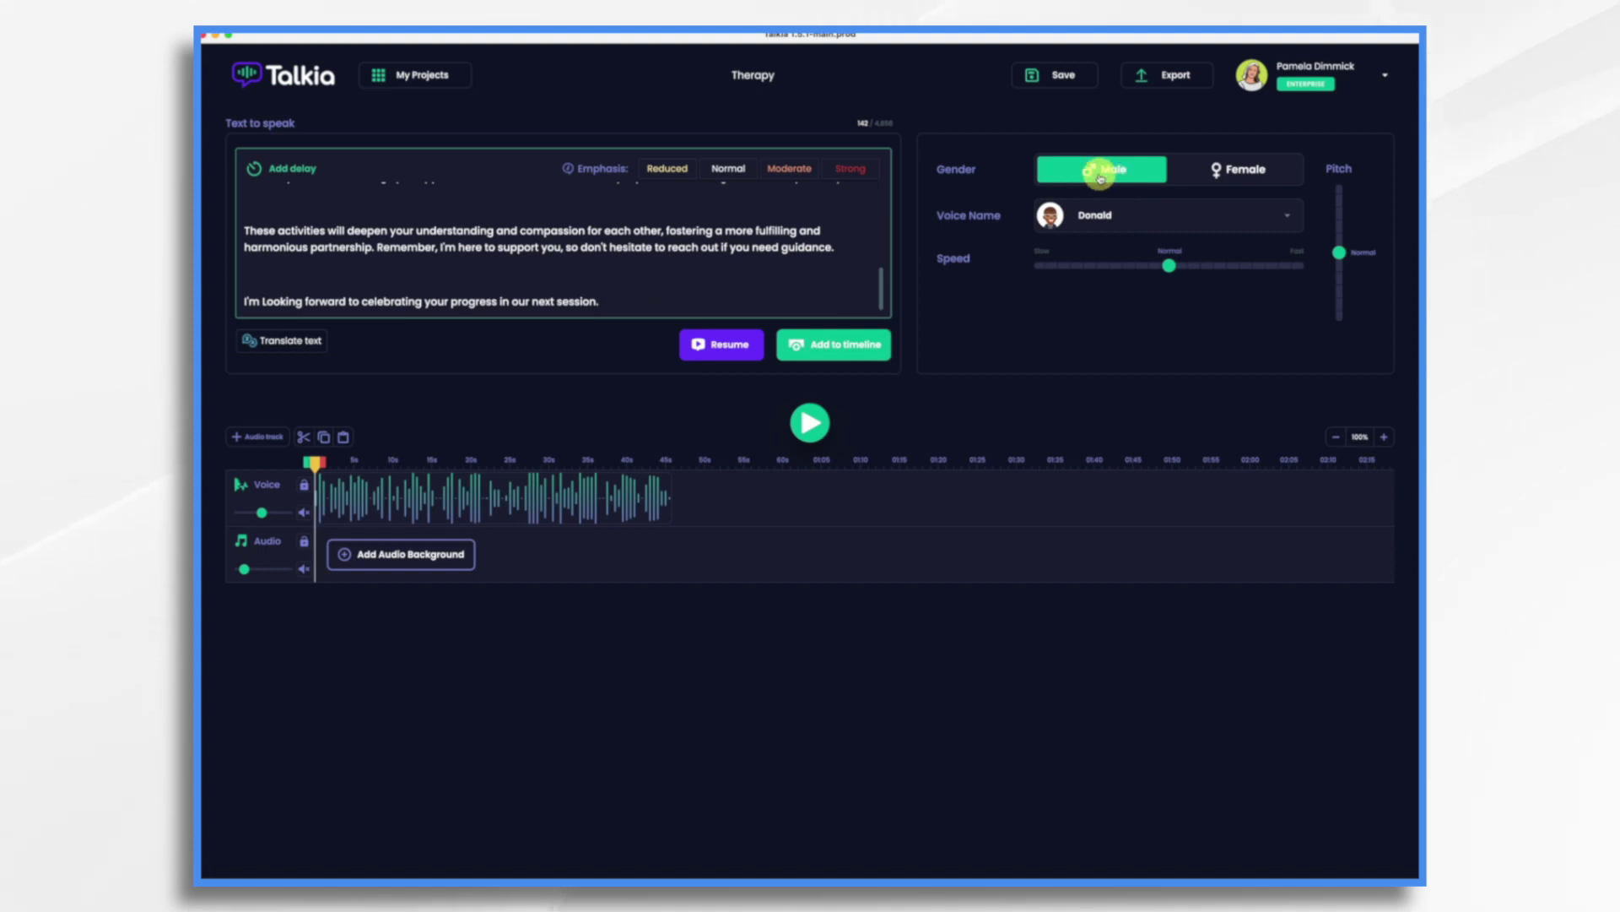
{"action": "left_click", "coordinate": [1271, 221]}
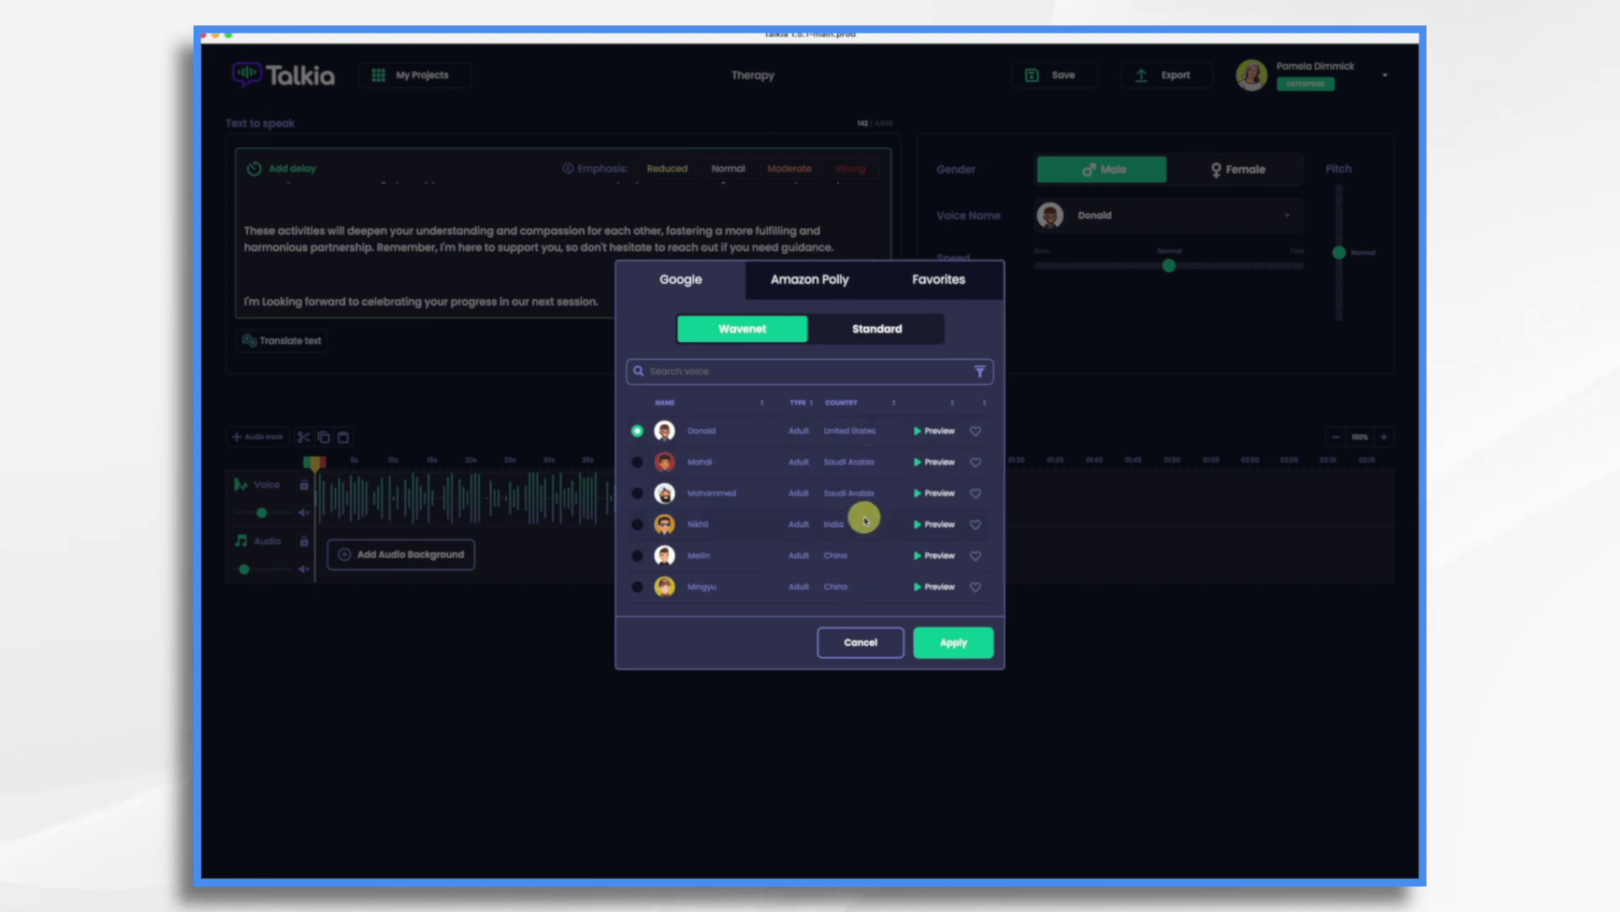
{"action": "left_click", "coordinate": [861, 642]}
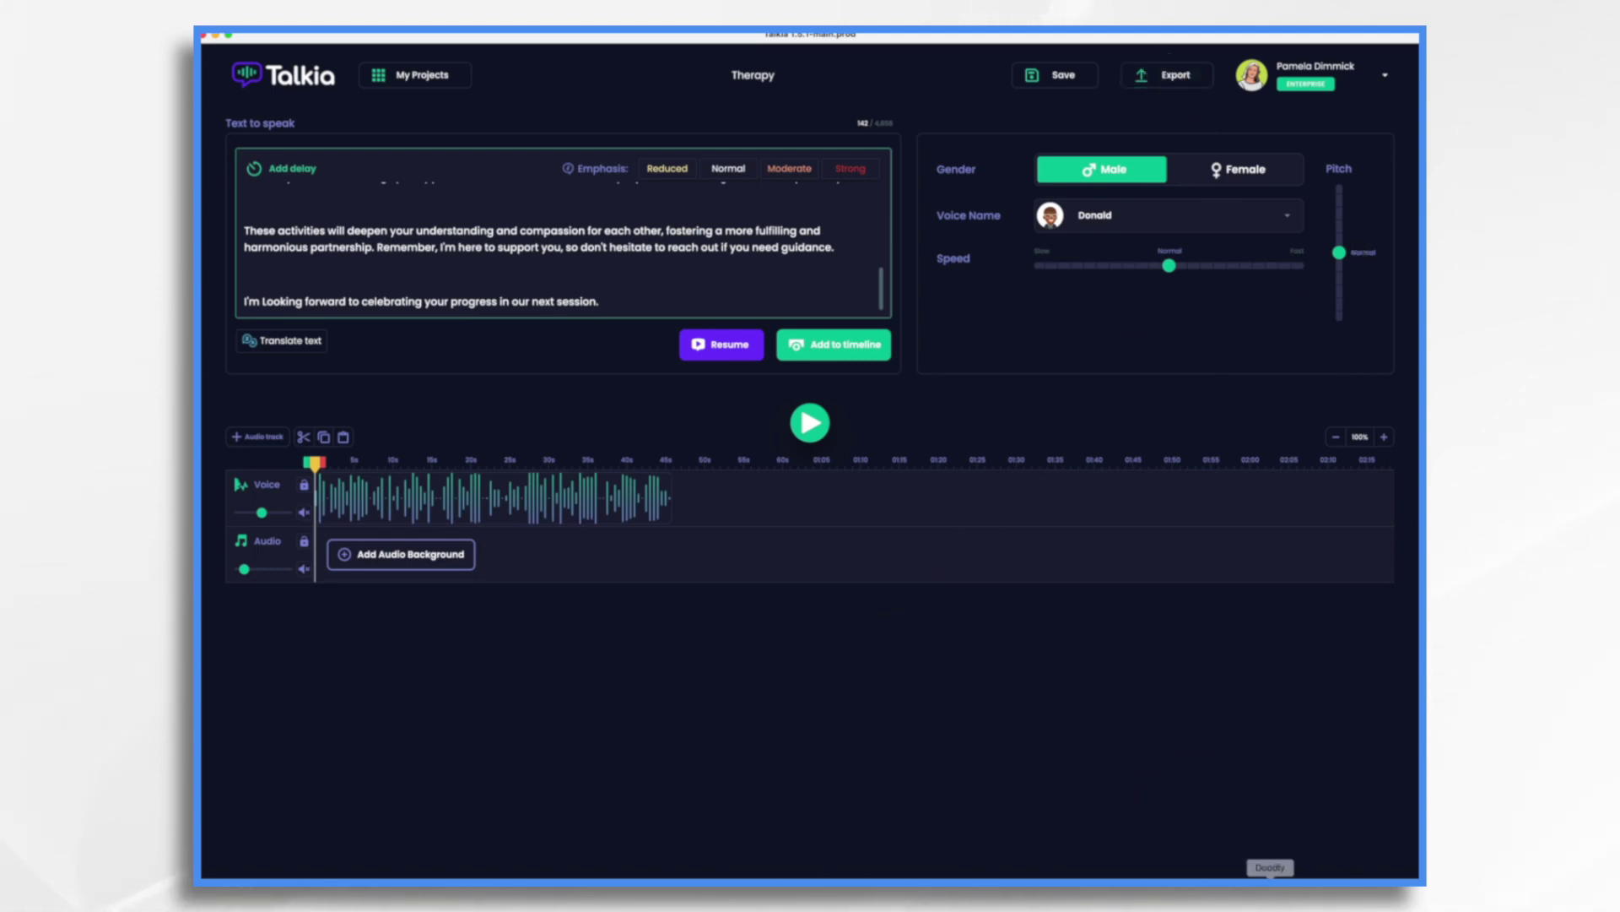
{"action": "left_click", "coordinate": [1271, 886]}
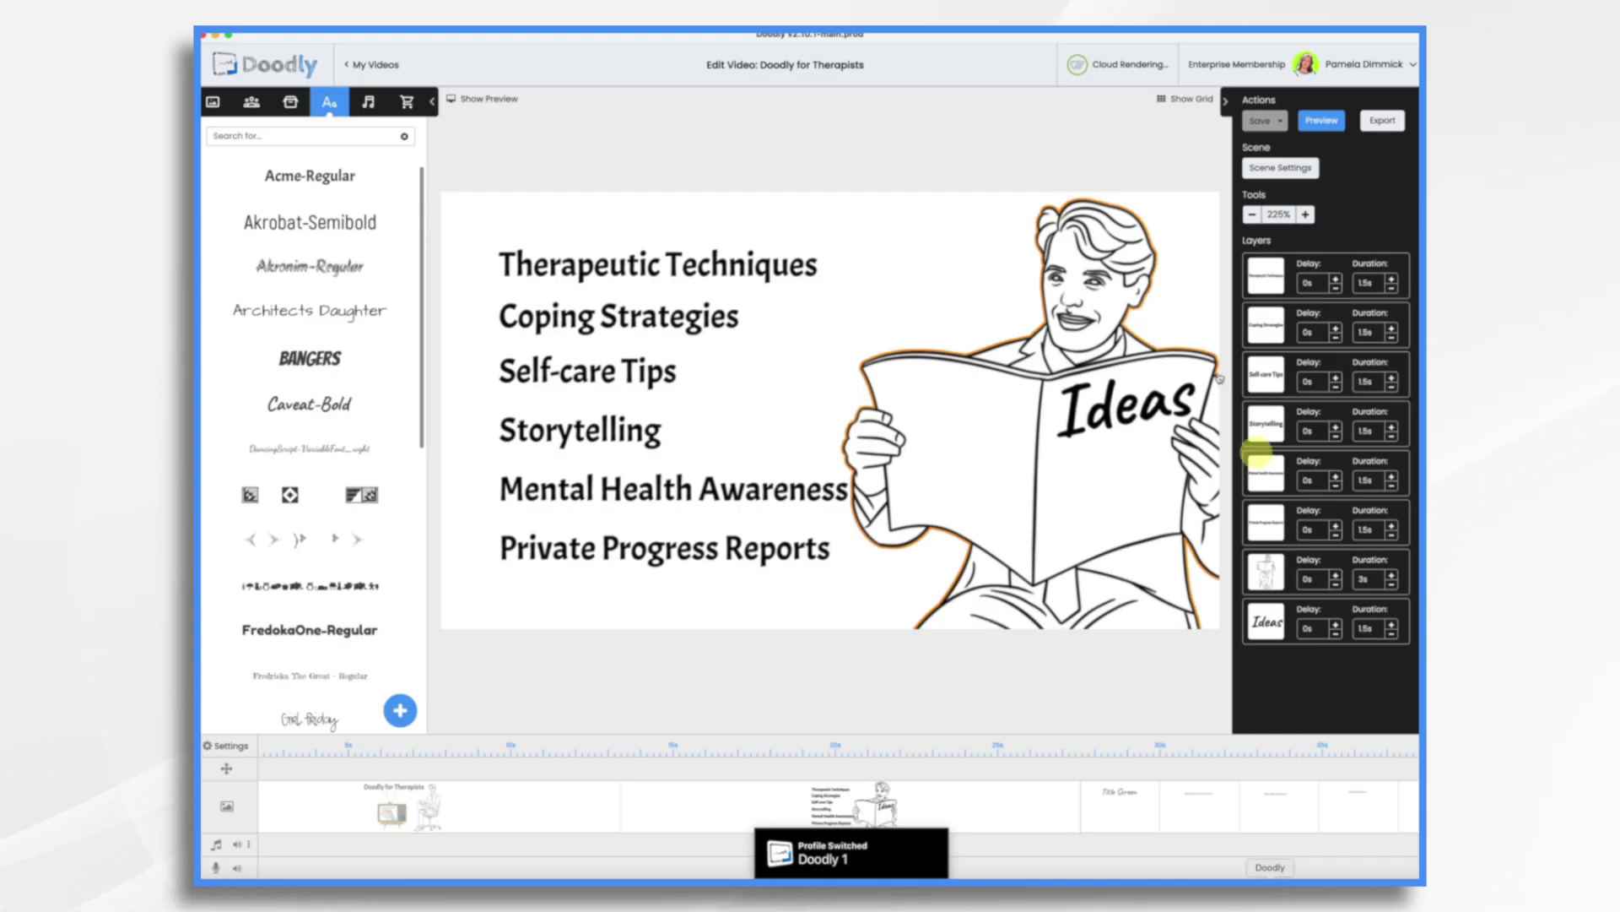
Step: Upload Therapy Voiceover.mp3 as a sound and lay it along the audio track
{"action": "left_click", "coordinate": [371, 103]}
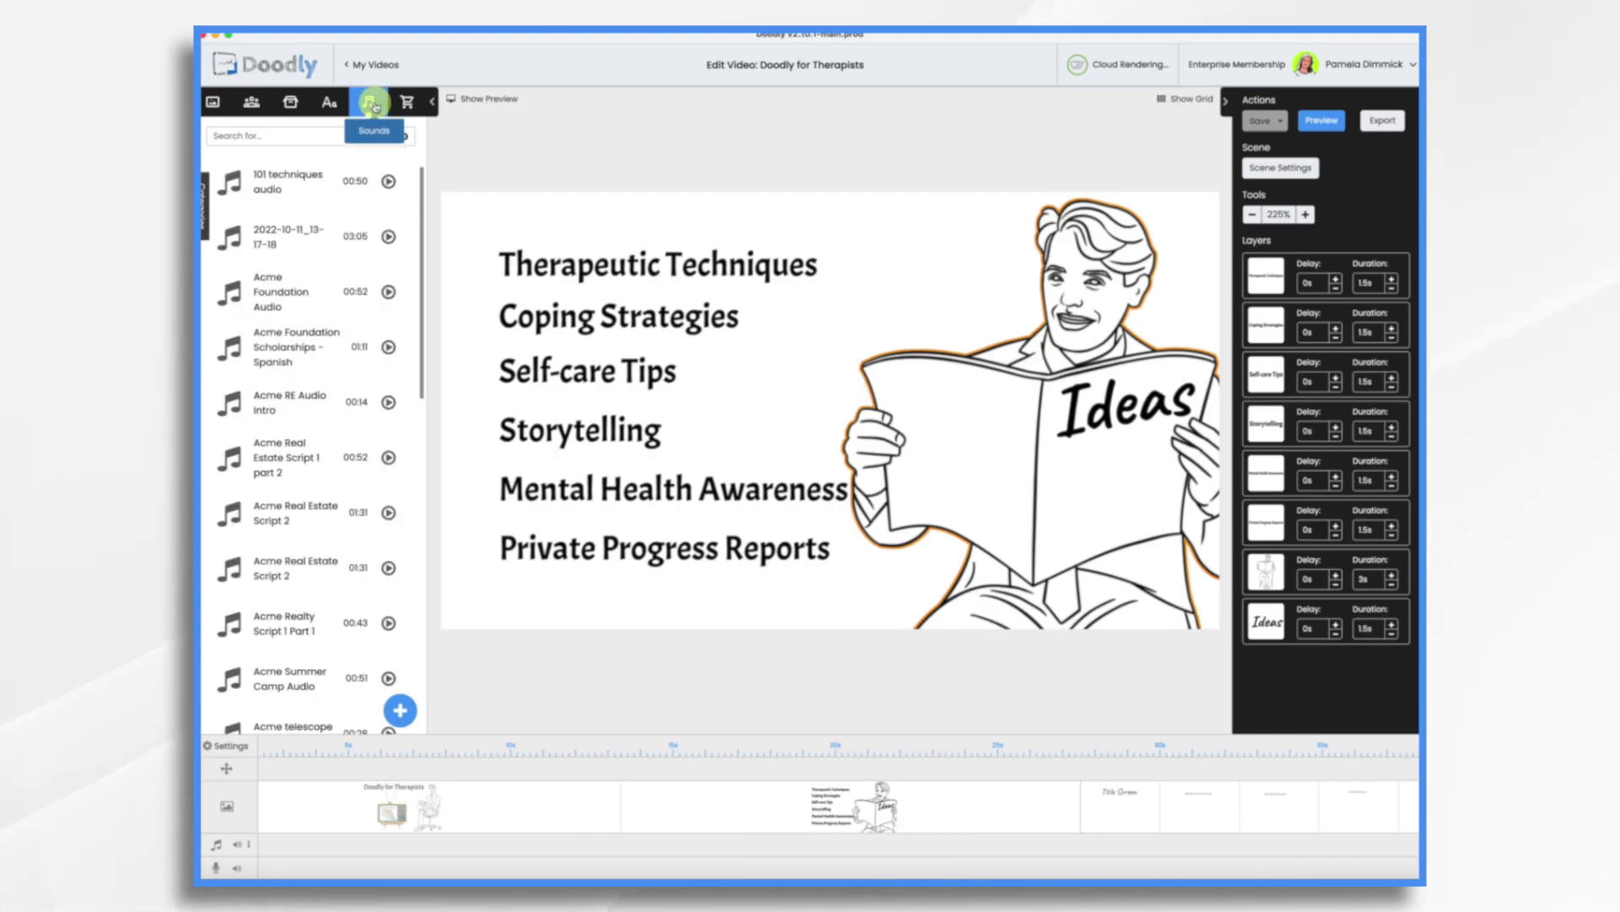
{"action": "left_click", "coordinate": [401, 711]}
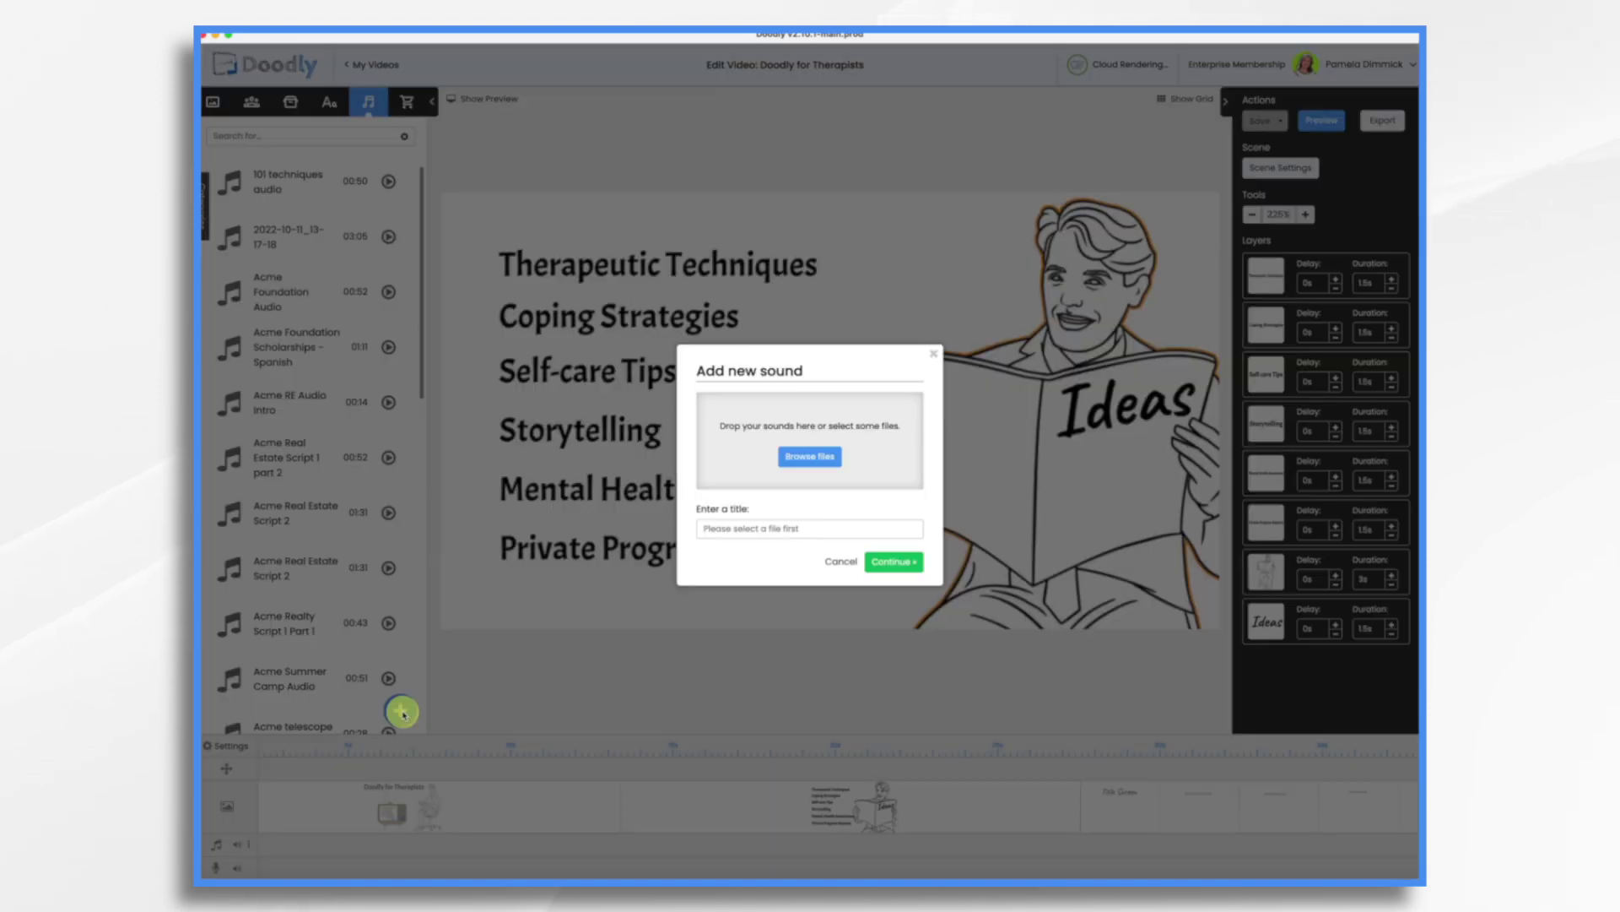
{"action": "left_click", "coordinate": [819, 460]}
{"action": "left_click", "coordinate": [756, 378]}
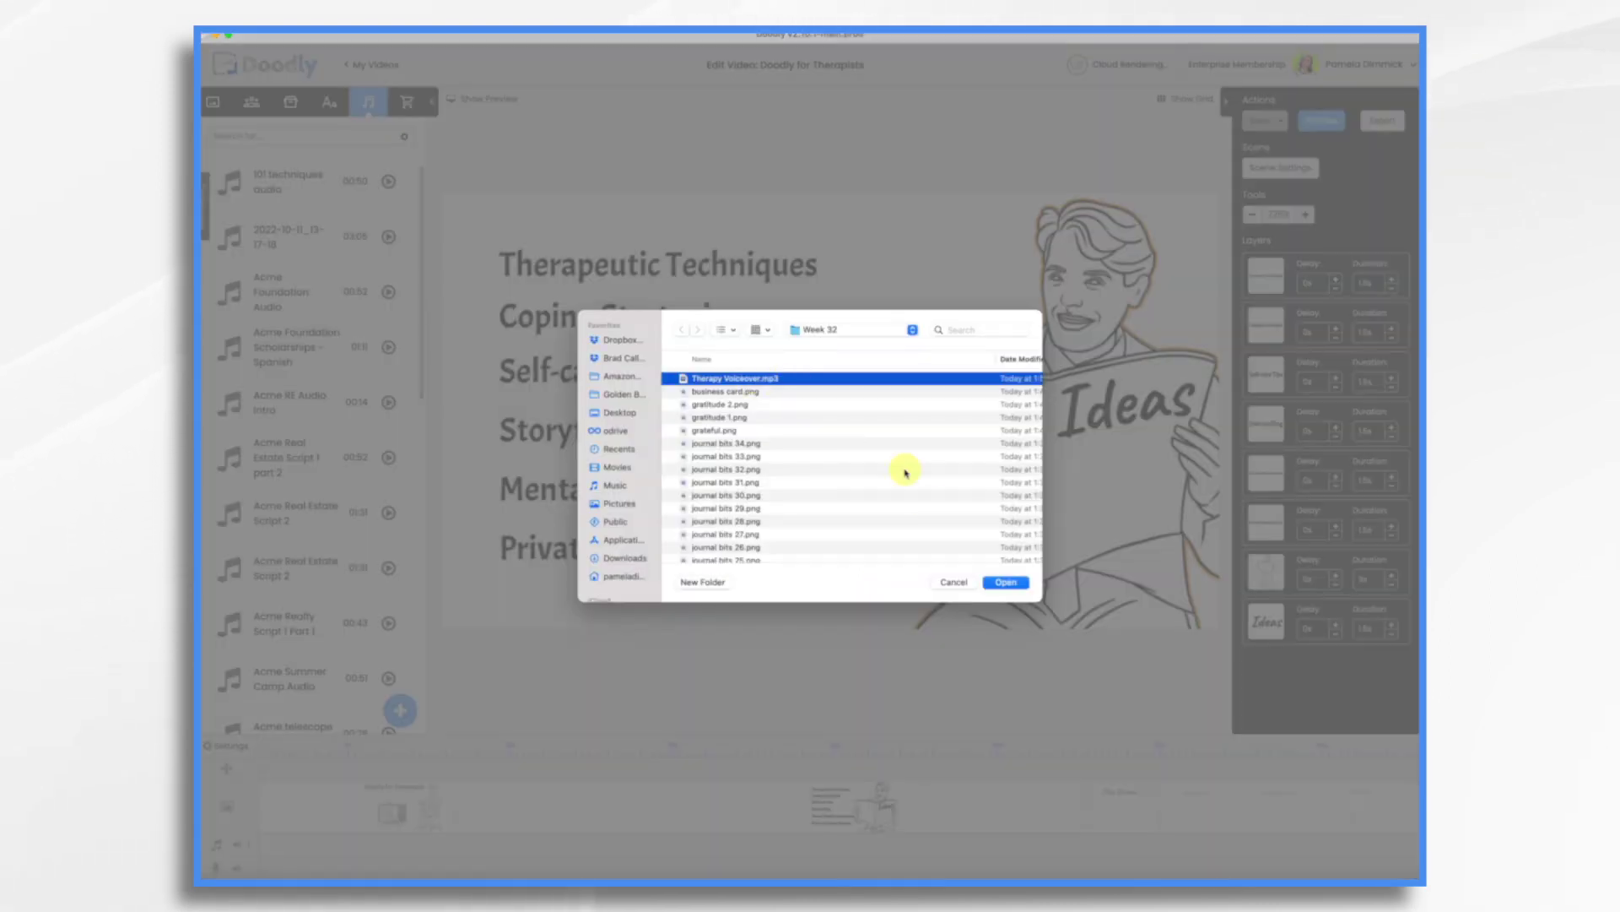
{"action": "left_click", "coordinate": [1012, 582]}
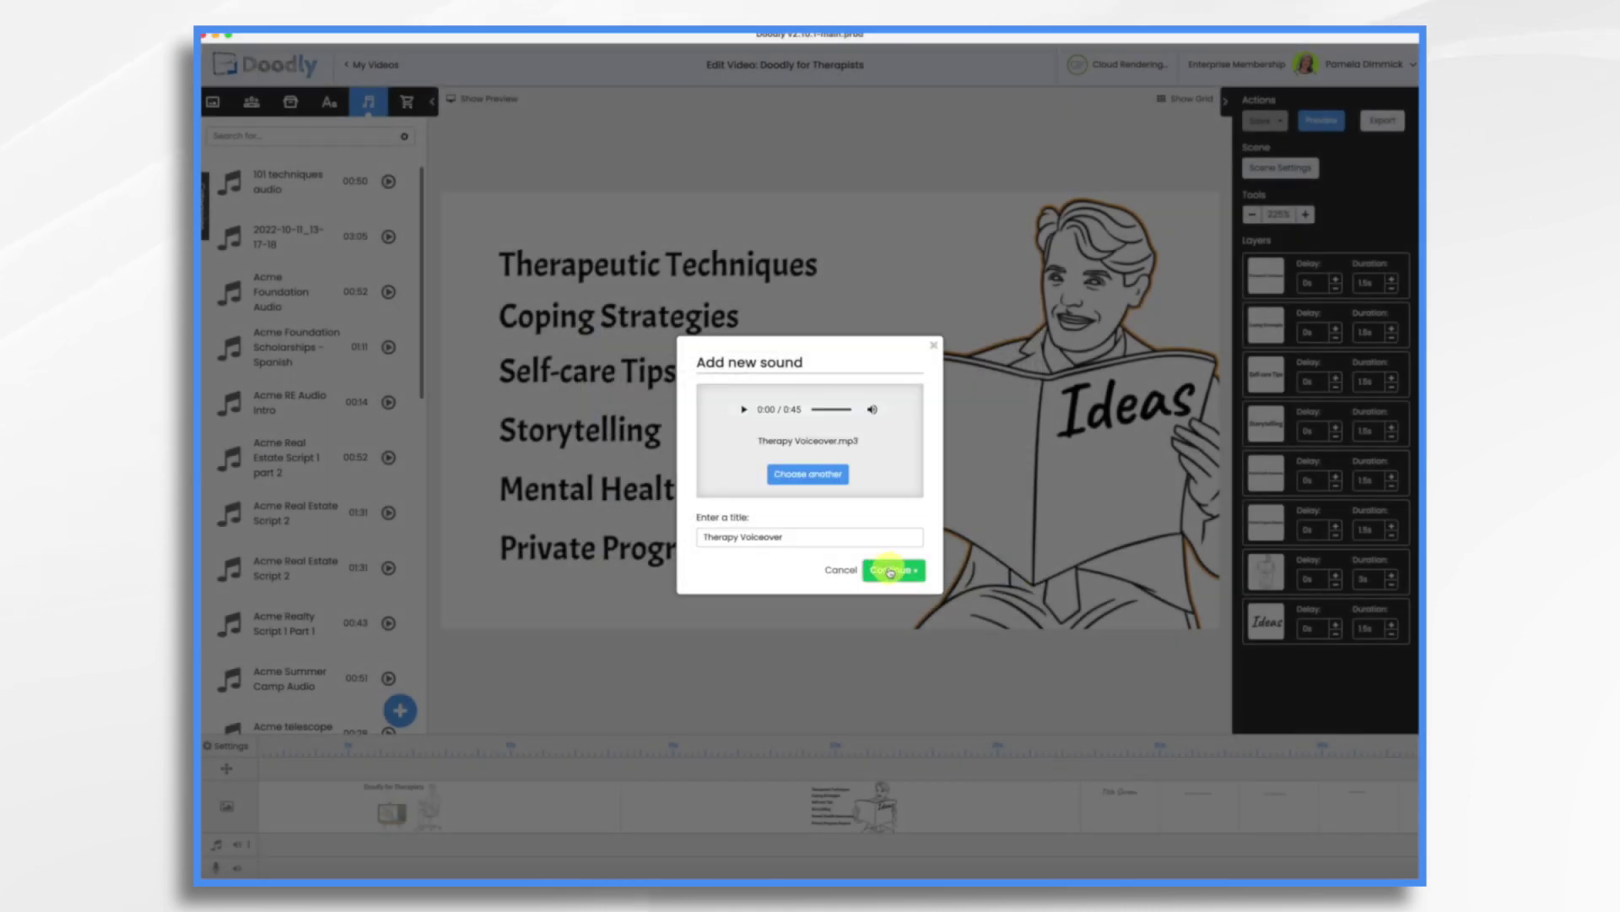
{"action": "left_click", "coordinate": [890, 570]}
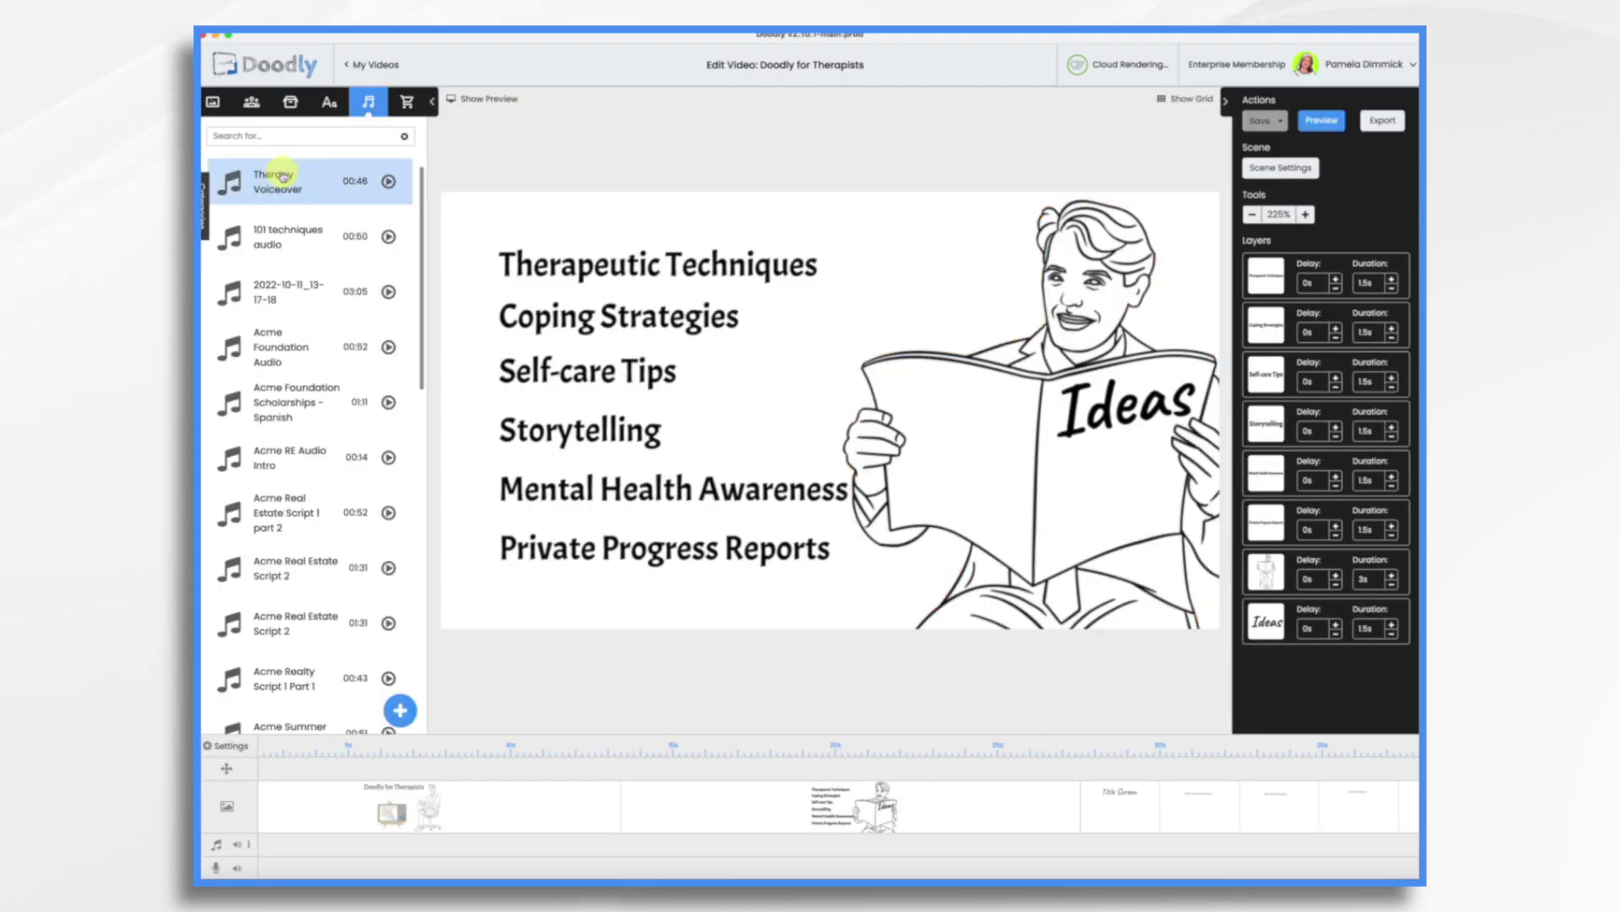
{"action": "mouse_move", "coordinate": [283, 175]}
{"action": "left_mouse_down"}
{"action": "mouse_move", "coordinate": [416, 567]}
{"action": "mouse_move", "coordinate": [411, 823]}
{"action": "mouse_move", "coordinate": [374, 873]}
{"action": "left_mouse_up"}
Step: Delete the old Doodly for Therapists opening scene
{"action": "left_click", "coordinate": [516, 796]}
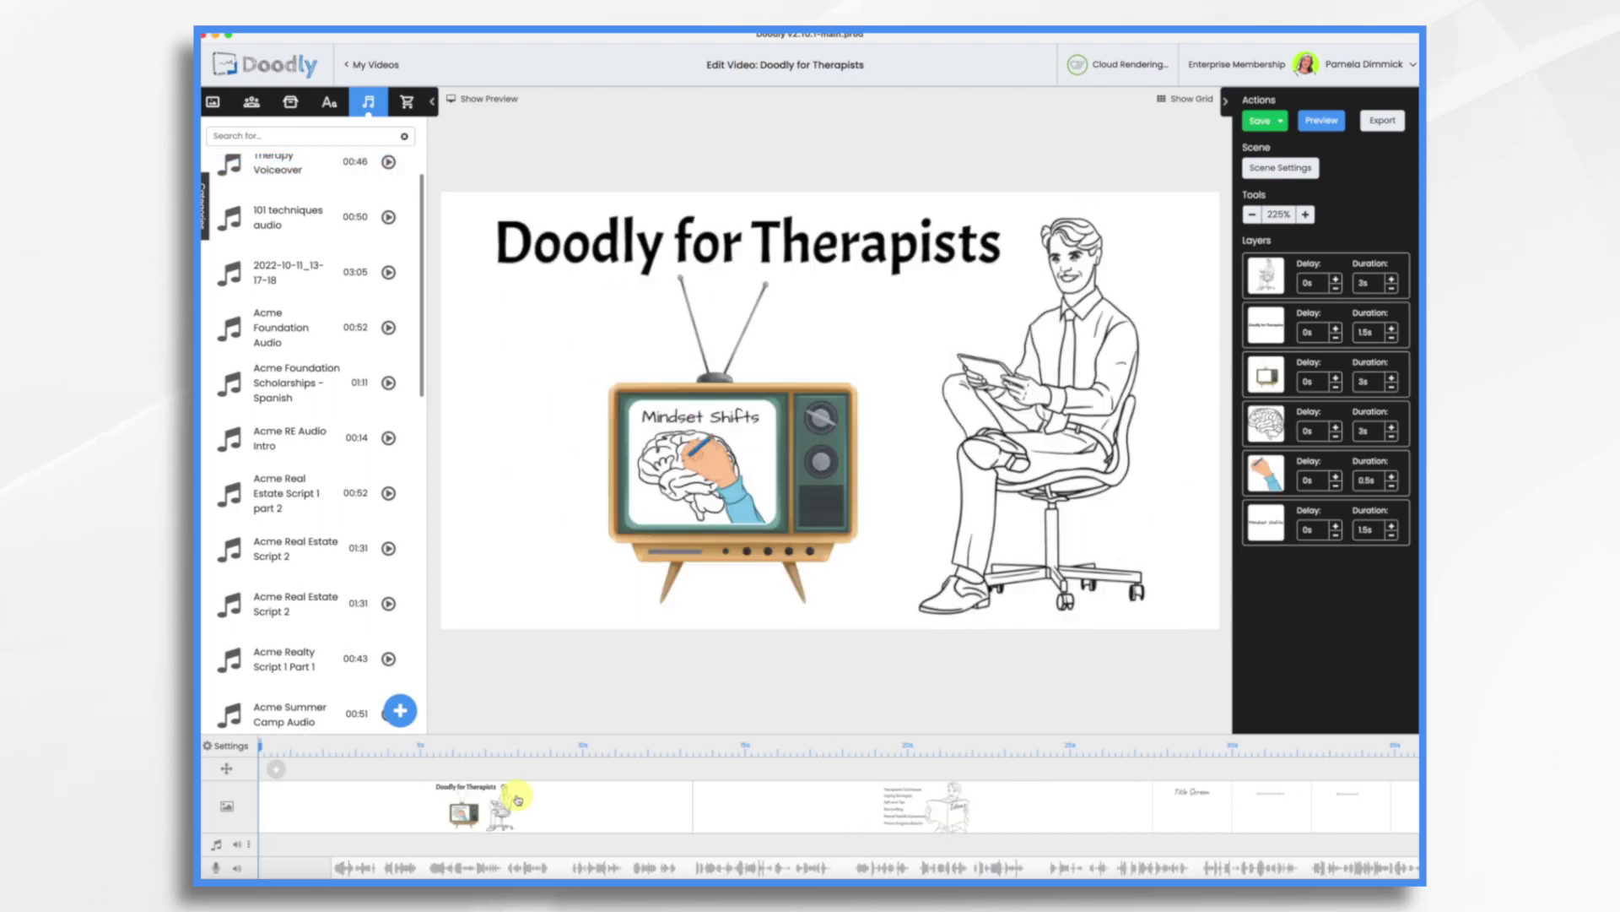
{"action": "right_click", "coordinate": [517, 796]}
{"action": "left_click", "coordinate": [564, 782]}
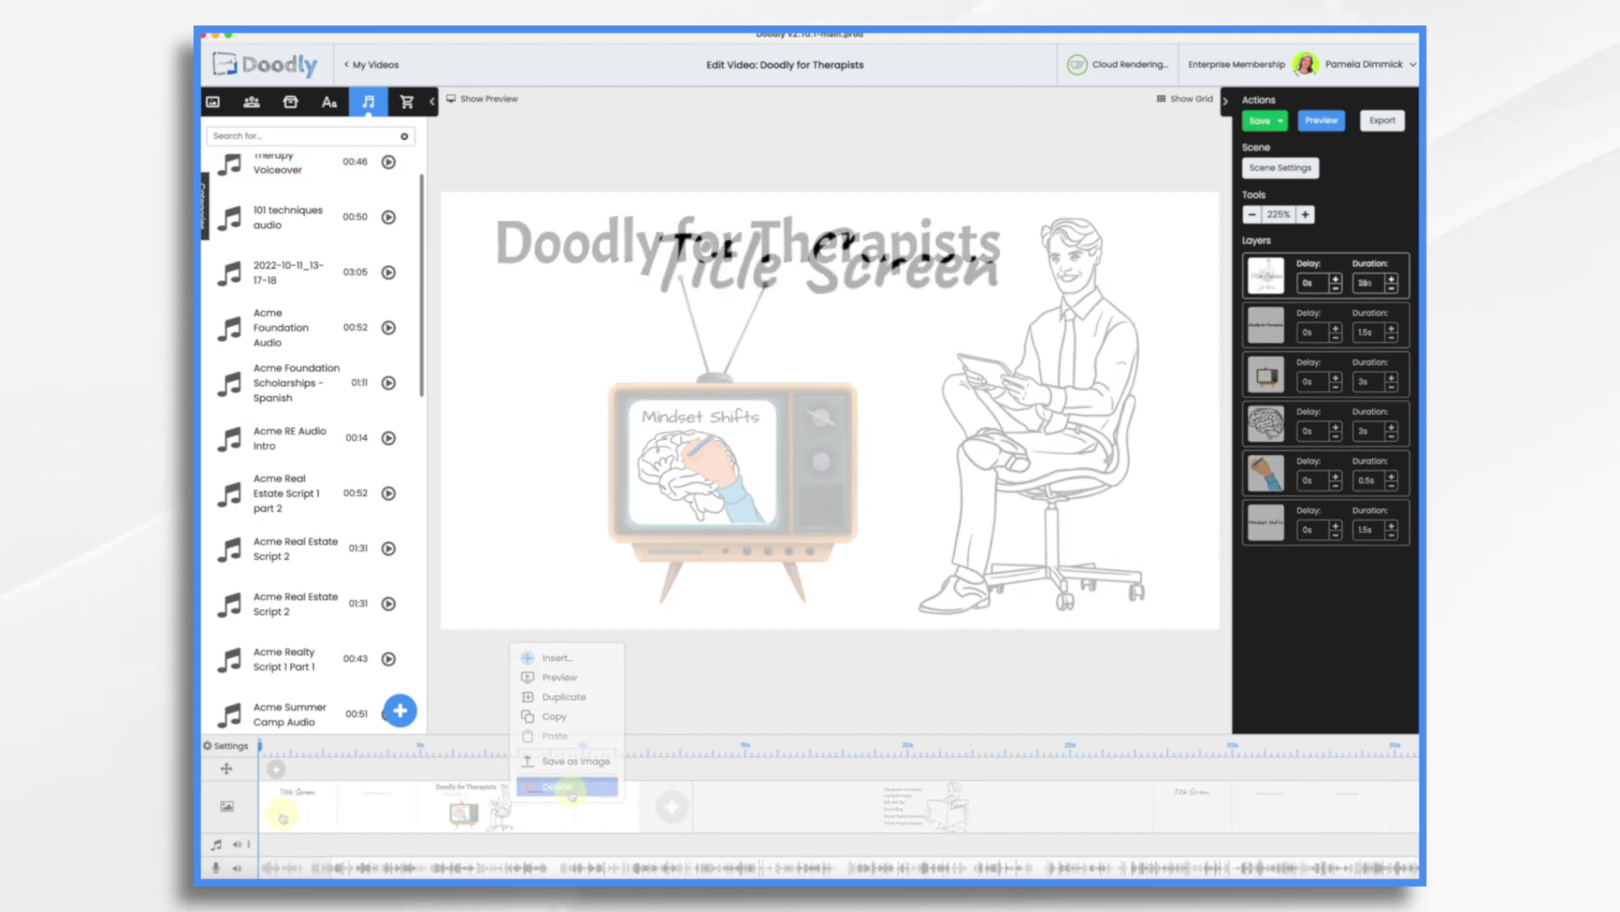
Step: Preview the Daily Communication Journal, Date Night Reimagined, Gratitude Exercise and Closing scenes
{"action": "left_click", "coordinate": [390, 816]}
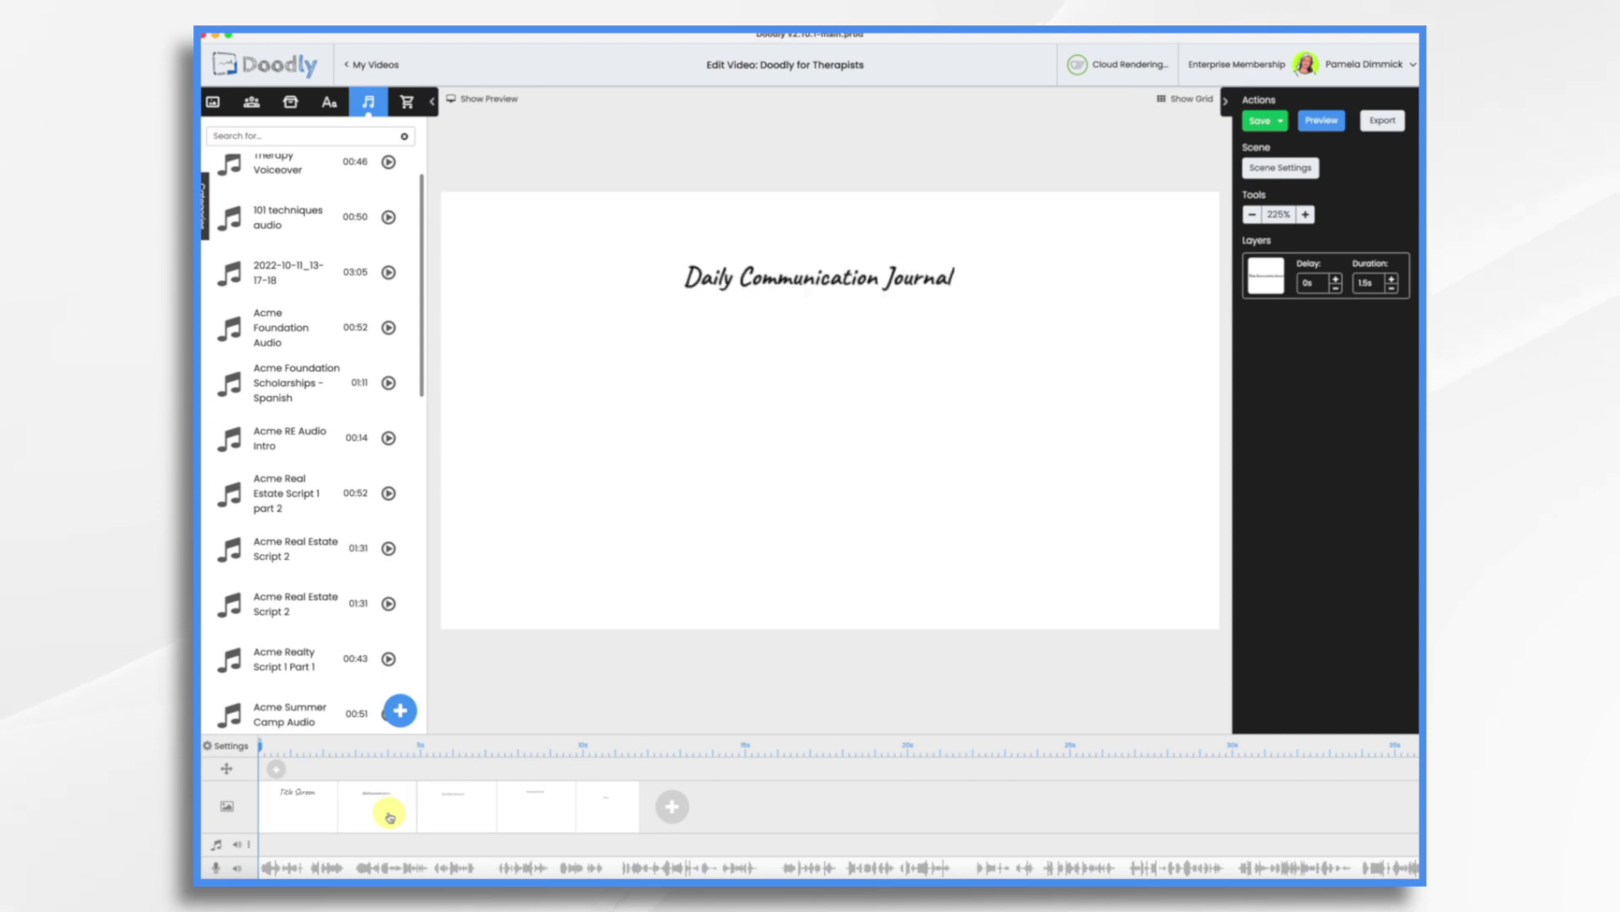
{"action": "left_click", "coordinate": [470, 823]}
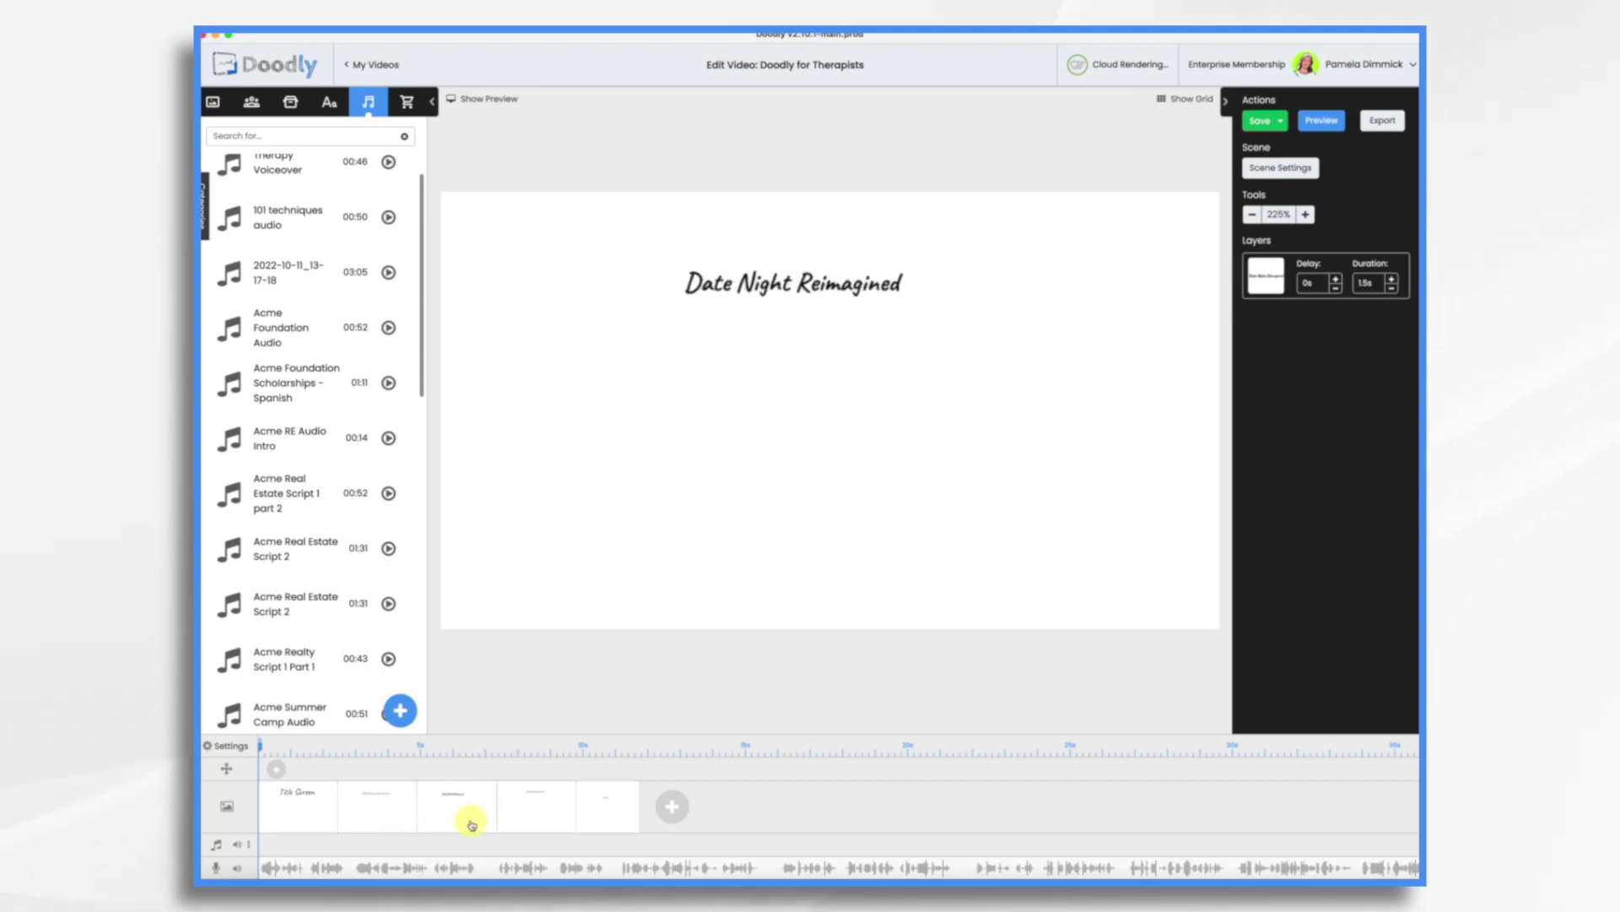
{"action": "left_click", "coordinate": [537, 820]}
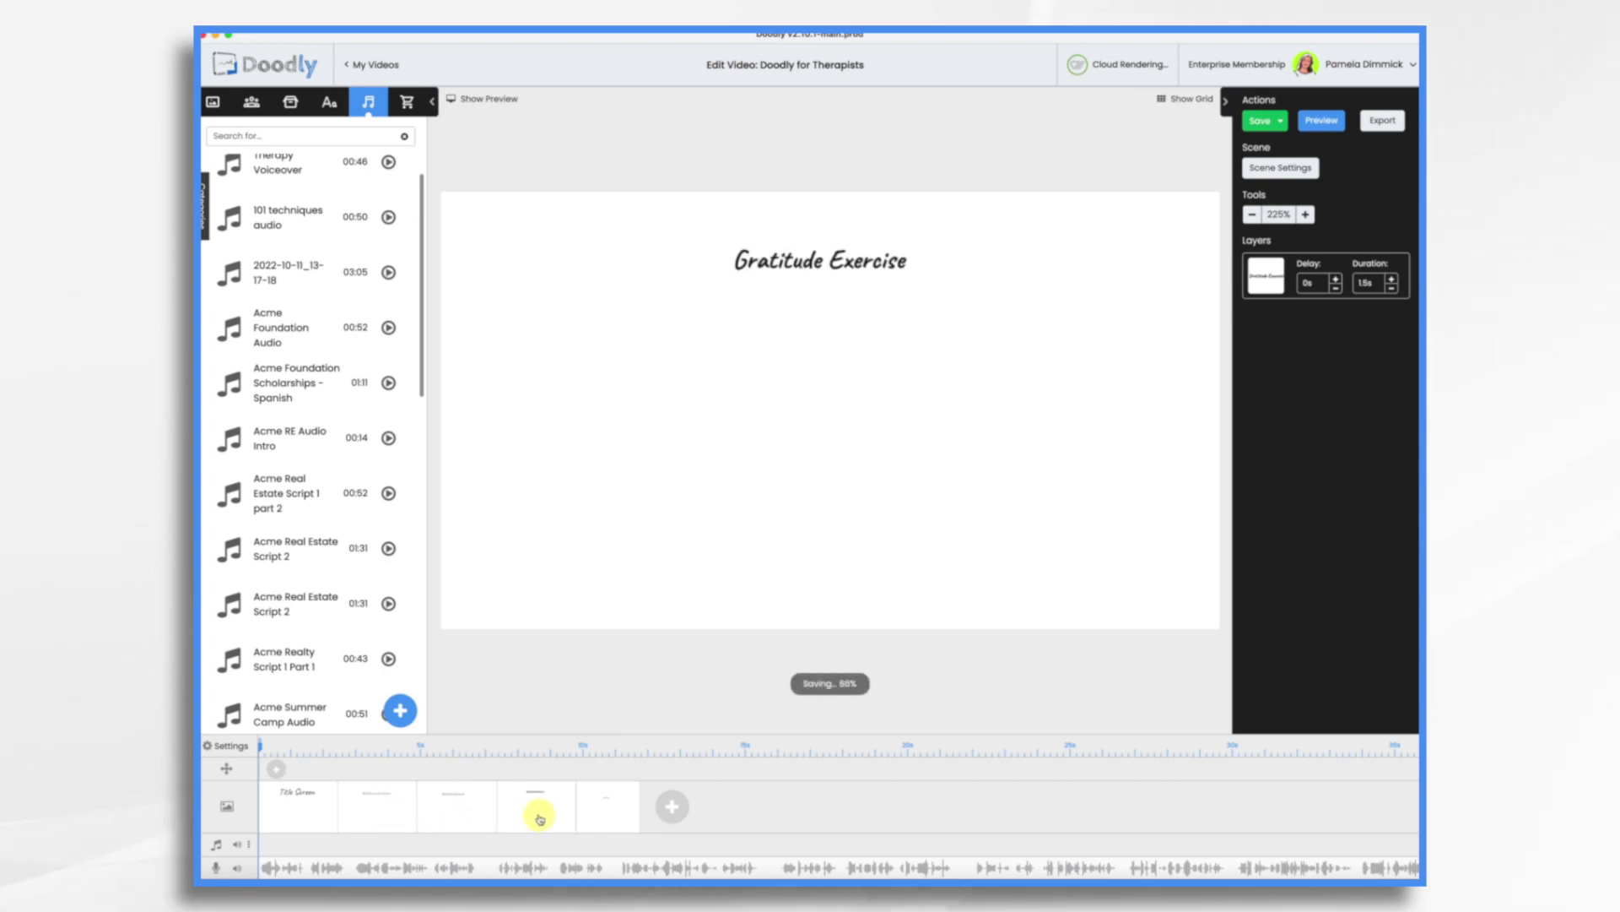
{"action": "left_click", "coordinate": [611, 815]}
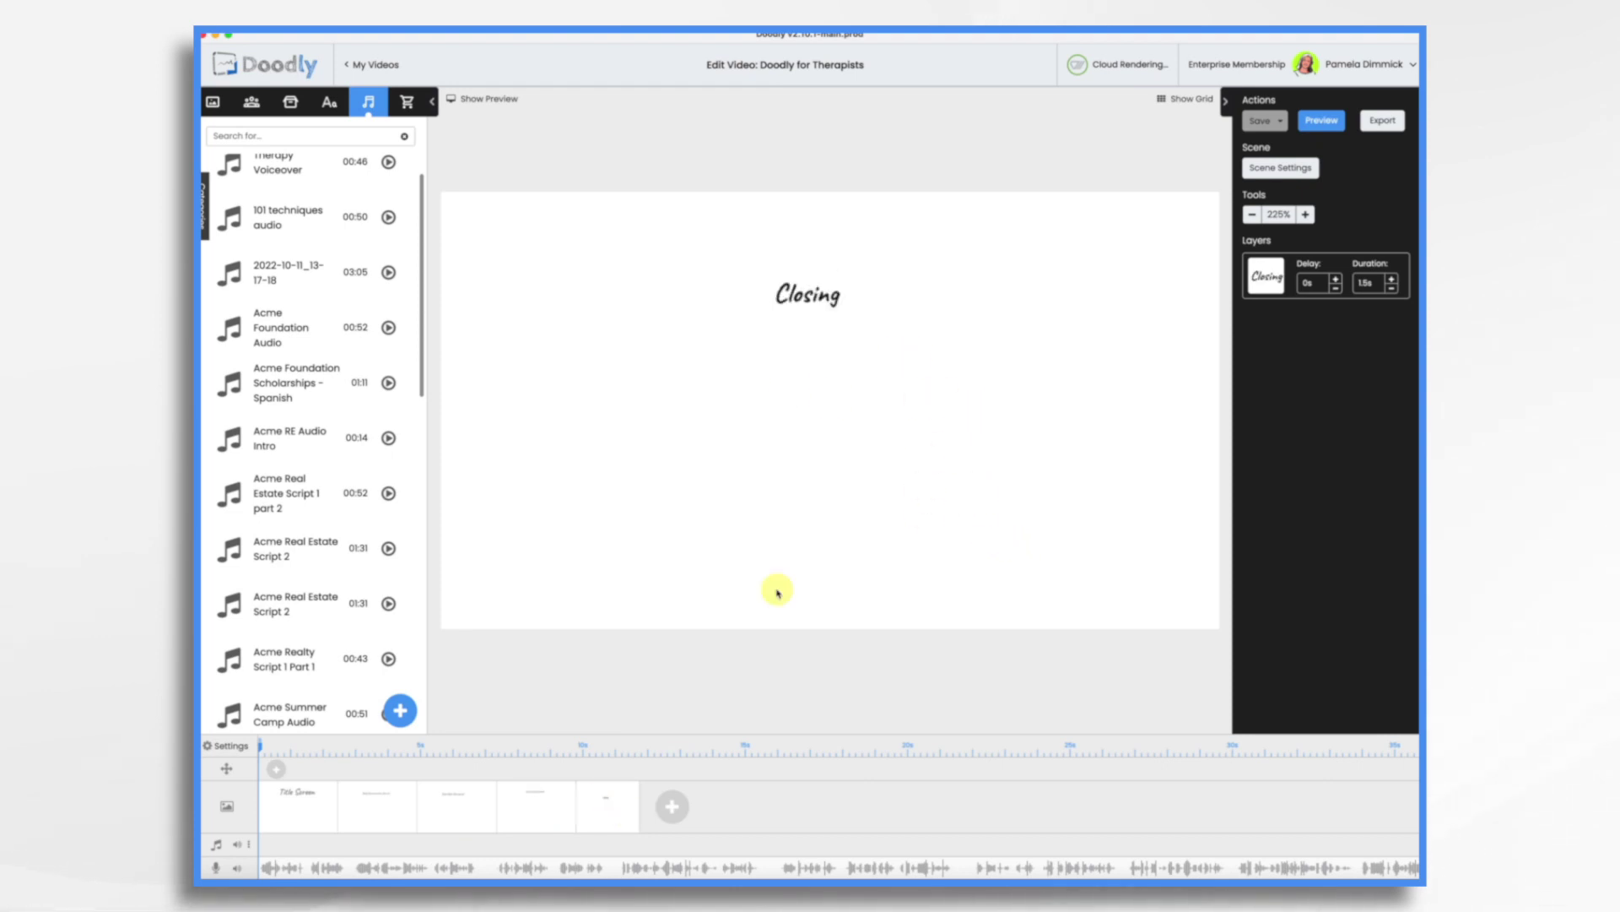
{"action": "left_click", "coordinate": [358, 812]}
Step: Retitle the Title Screen heading 'Marriage Counseling Homework'
{"action": "double_click", "coordinate": [850, 272]}
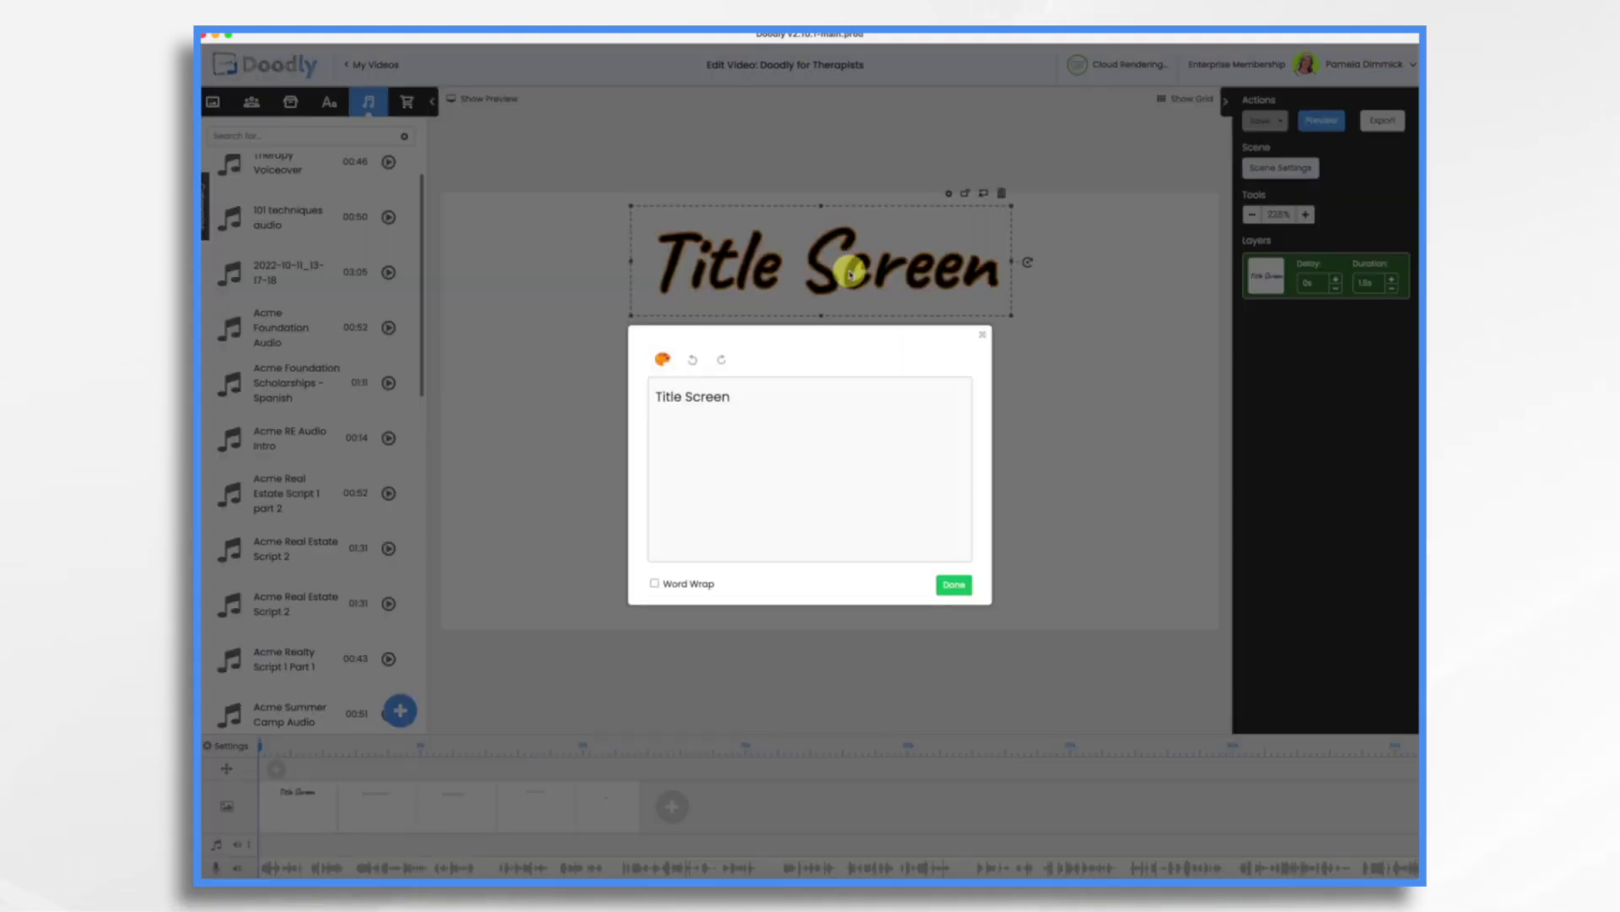
{"action": "key", "text": "ctrl+a"}
{"action": "type", "text": "Marriage Counseling Homework"}
{"action": "key", "text": "Escape"}
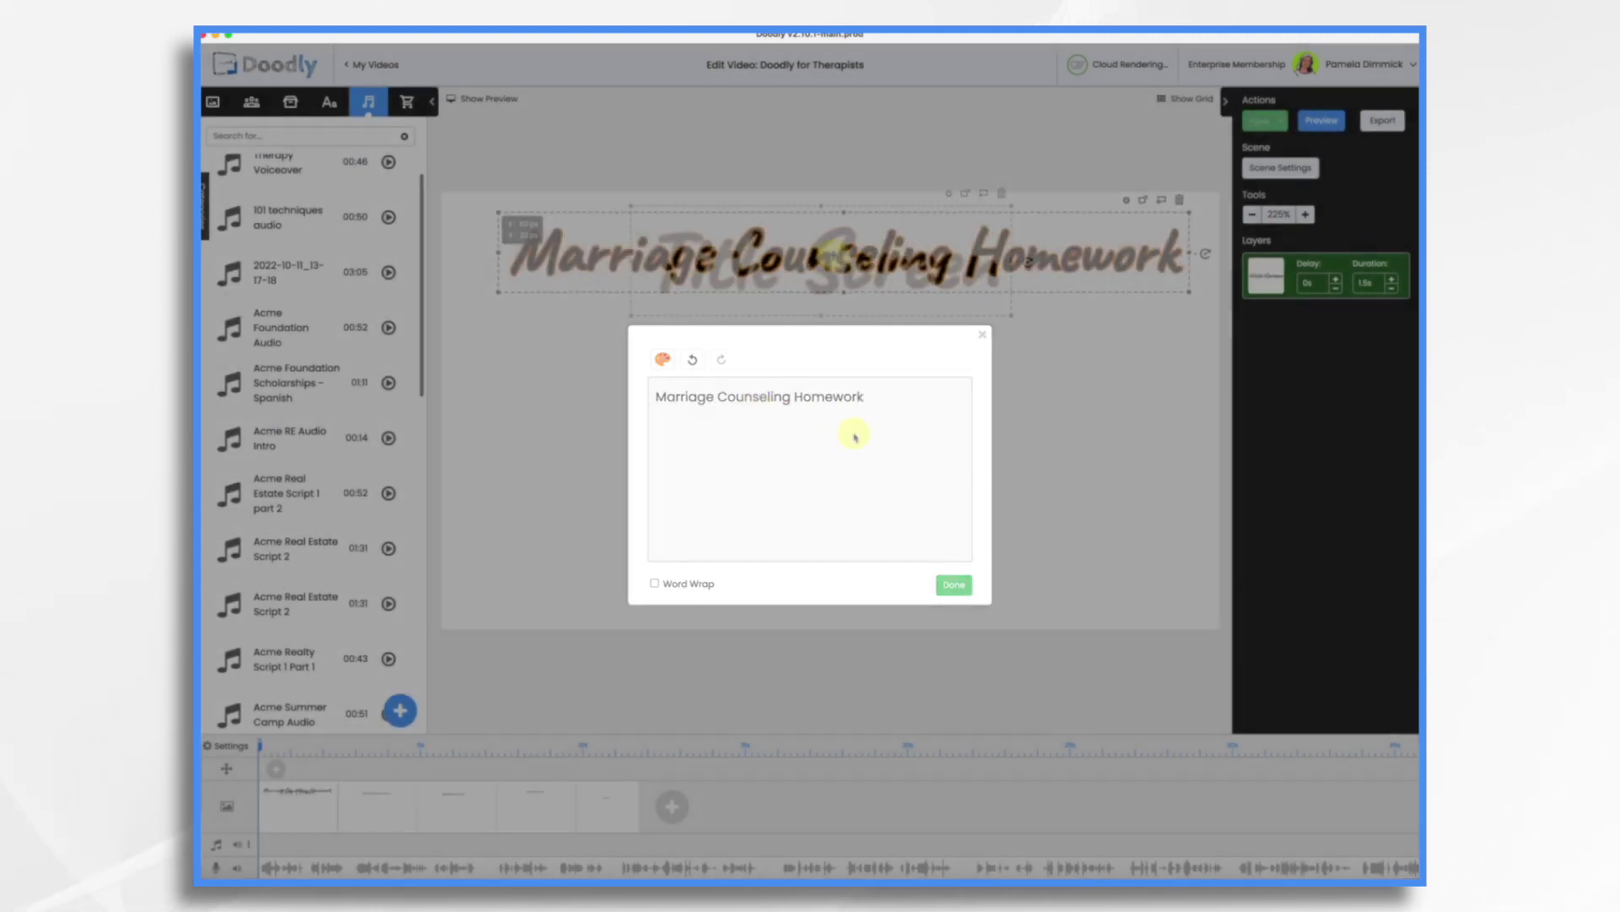
Step: Add a Caveat-Bold subtitle text element below the heading
{"action": "left_click", "coordinate": [329, 102]}
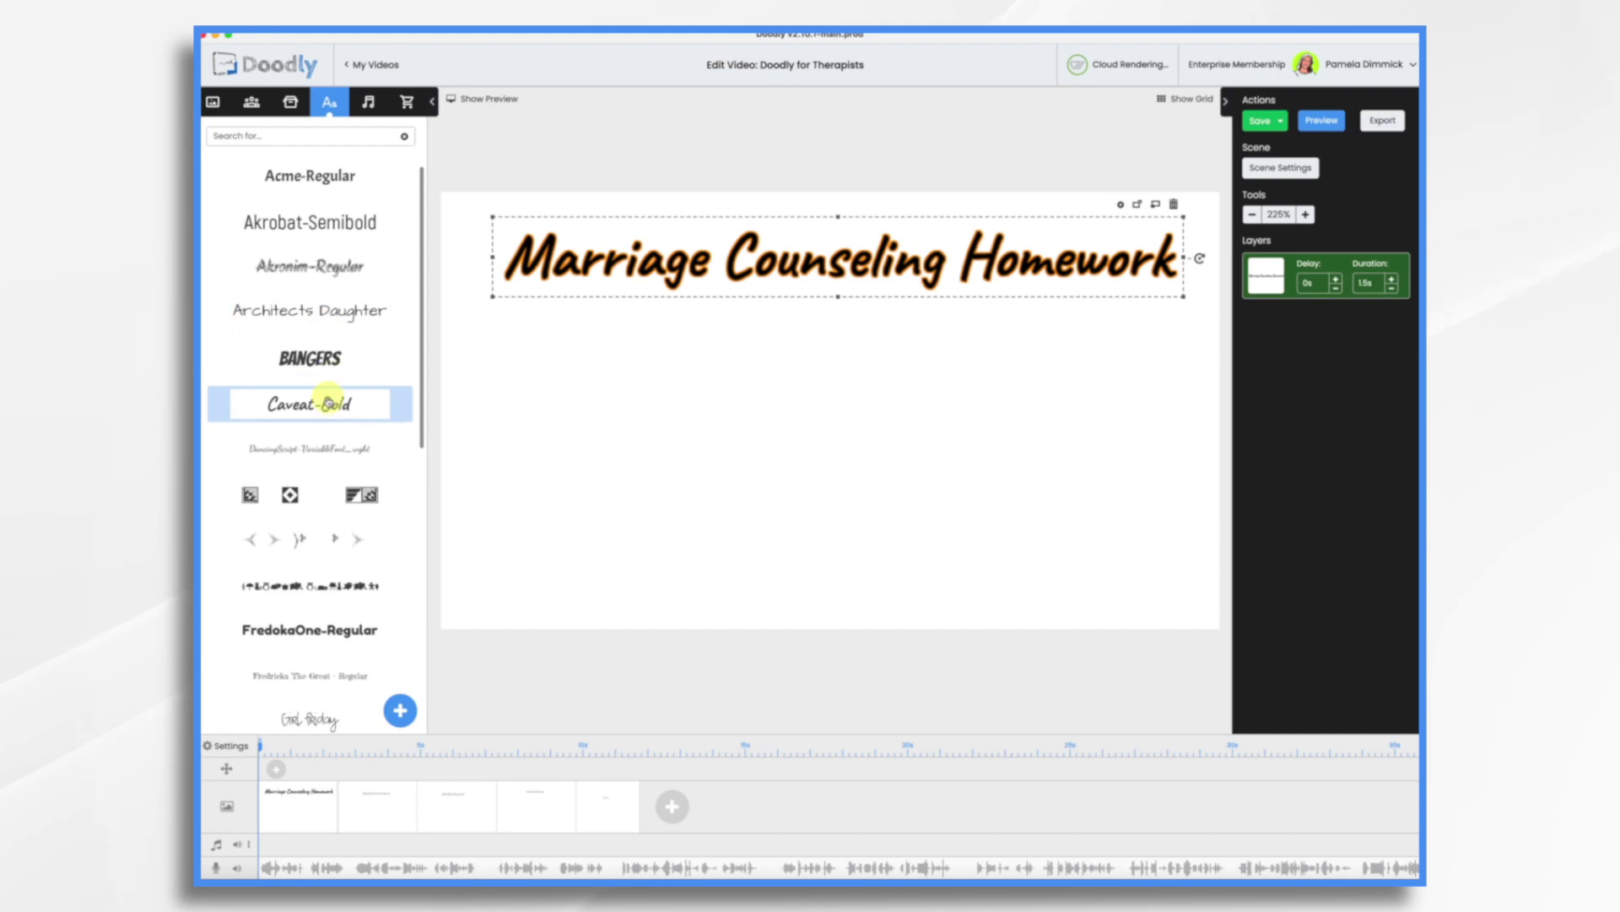
{"action": "left_click_drag", "start_coordinate": [309, 403], "coordinate": [875, 386]}
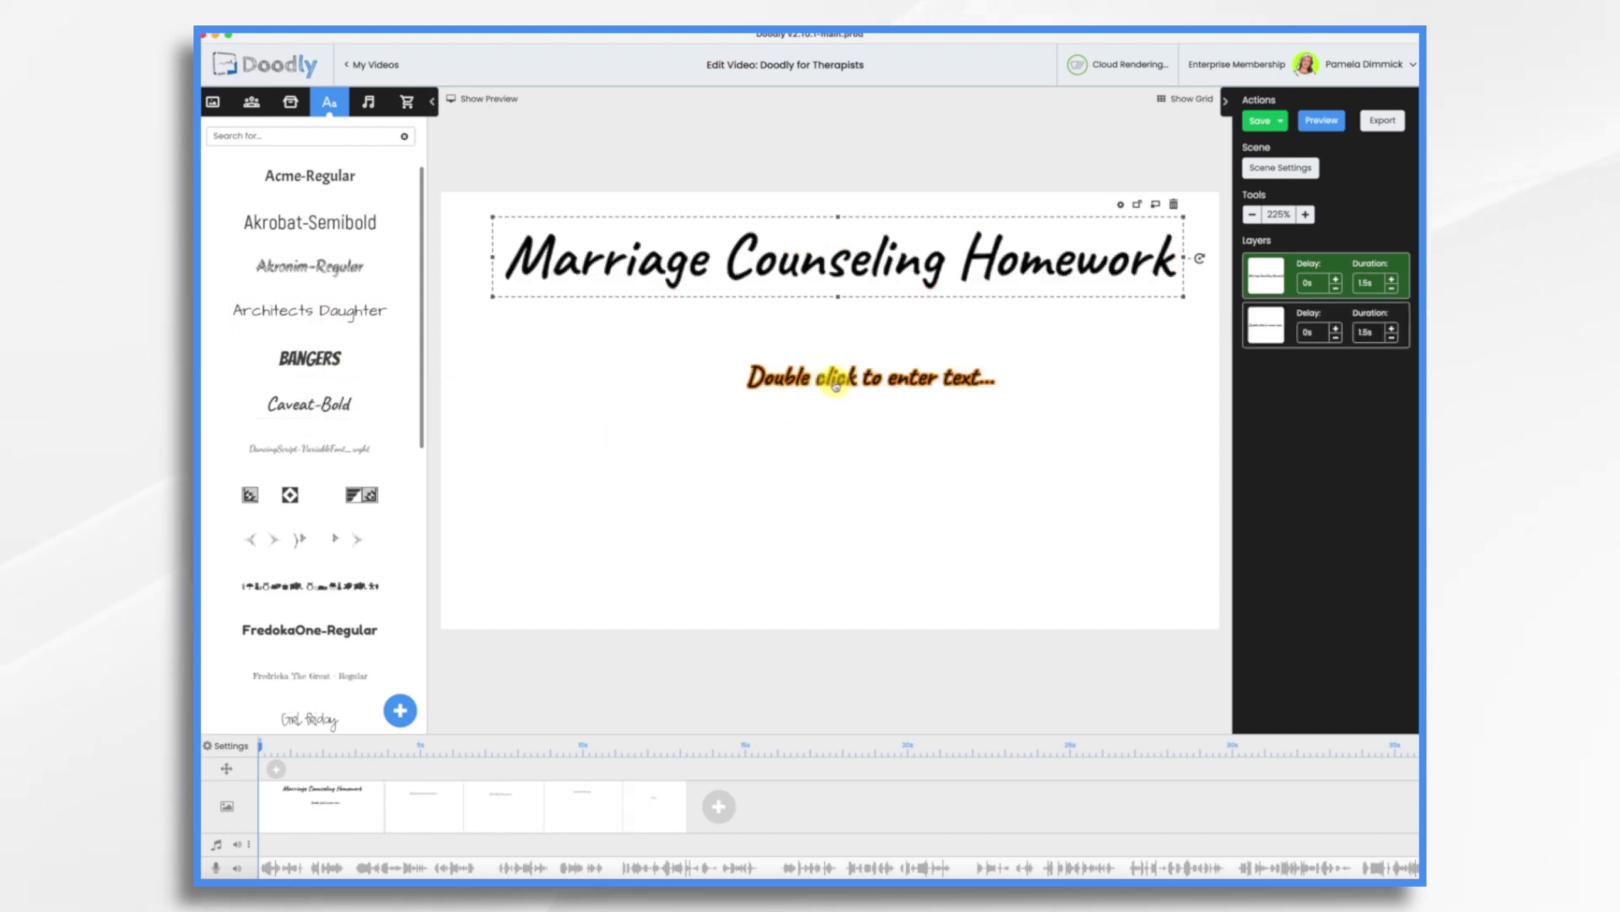
{"action": "double_click", "coordinate": [834, 388]}
{"action": "type", "text": "tha"}
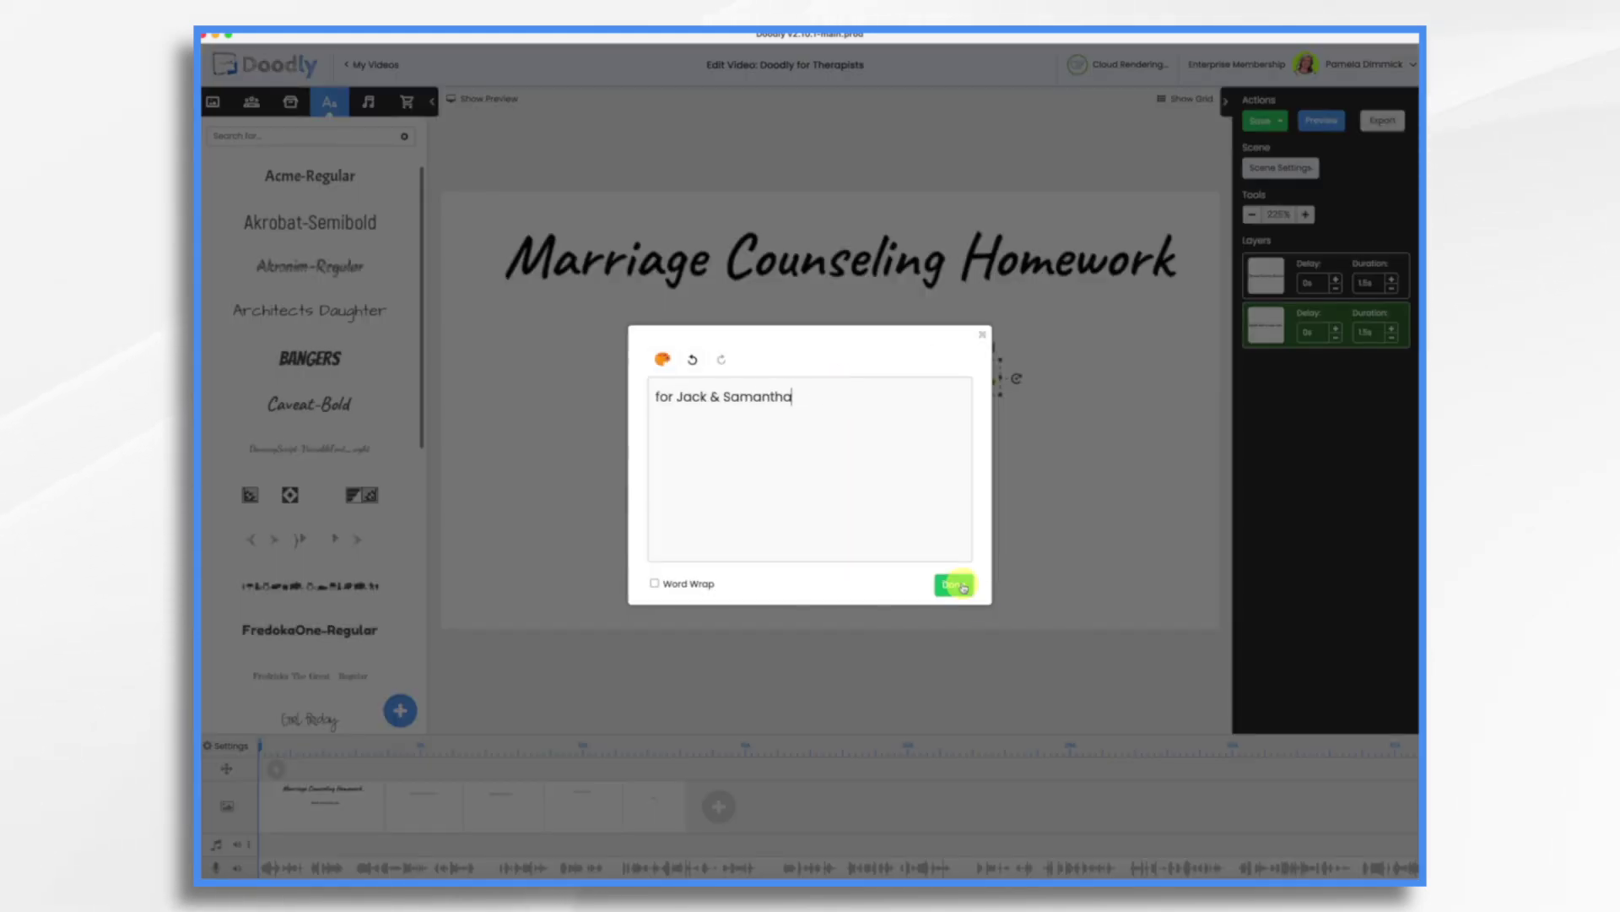
{"action": "left_click", "coordinate": [954, 584]}
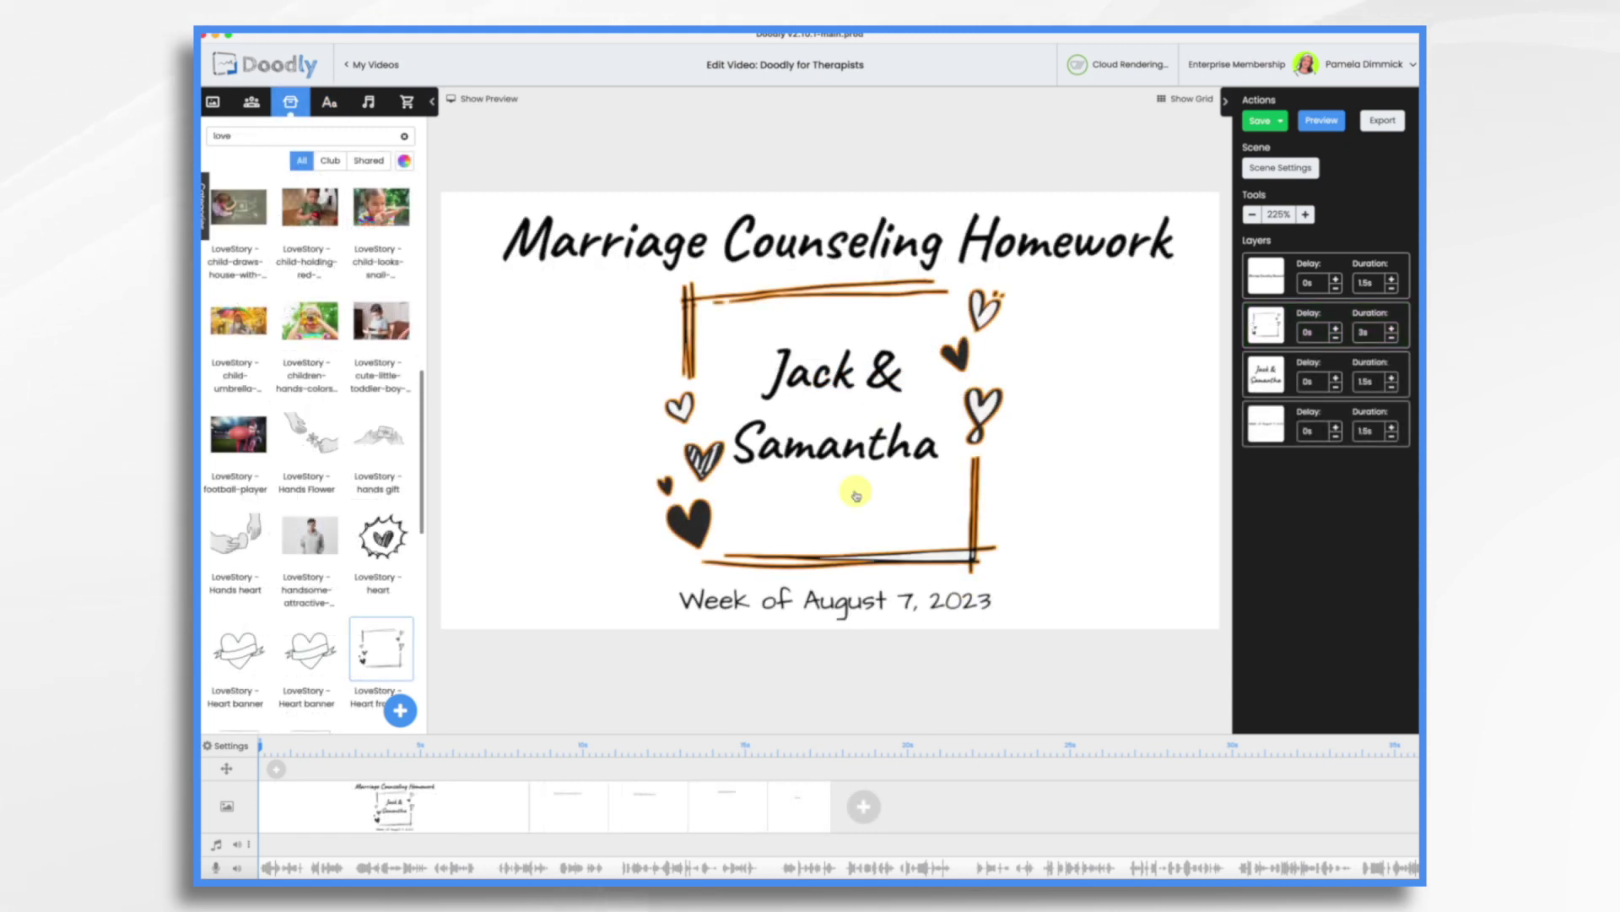
Step: Add a Flipped Page Book image to the Daily Communication Journal scene
{"action": "left_click", "coordinate": [579, 808]}
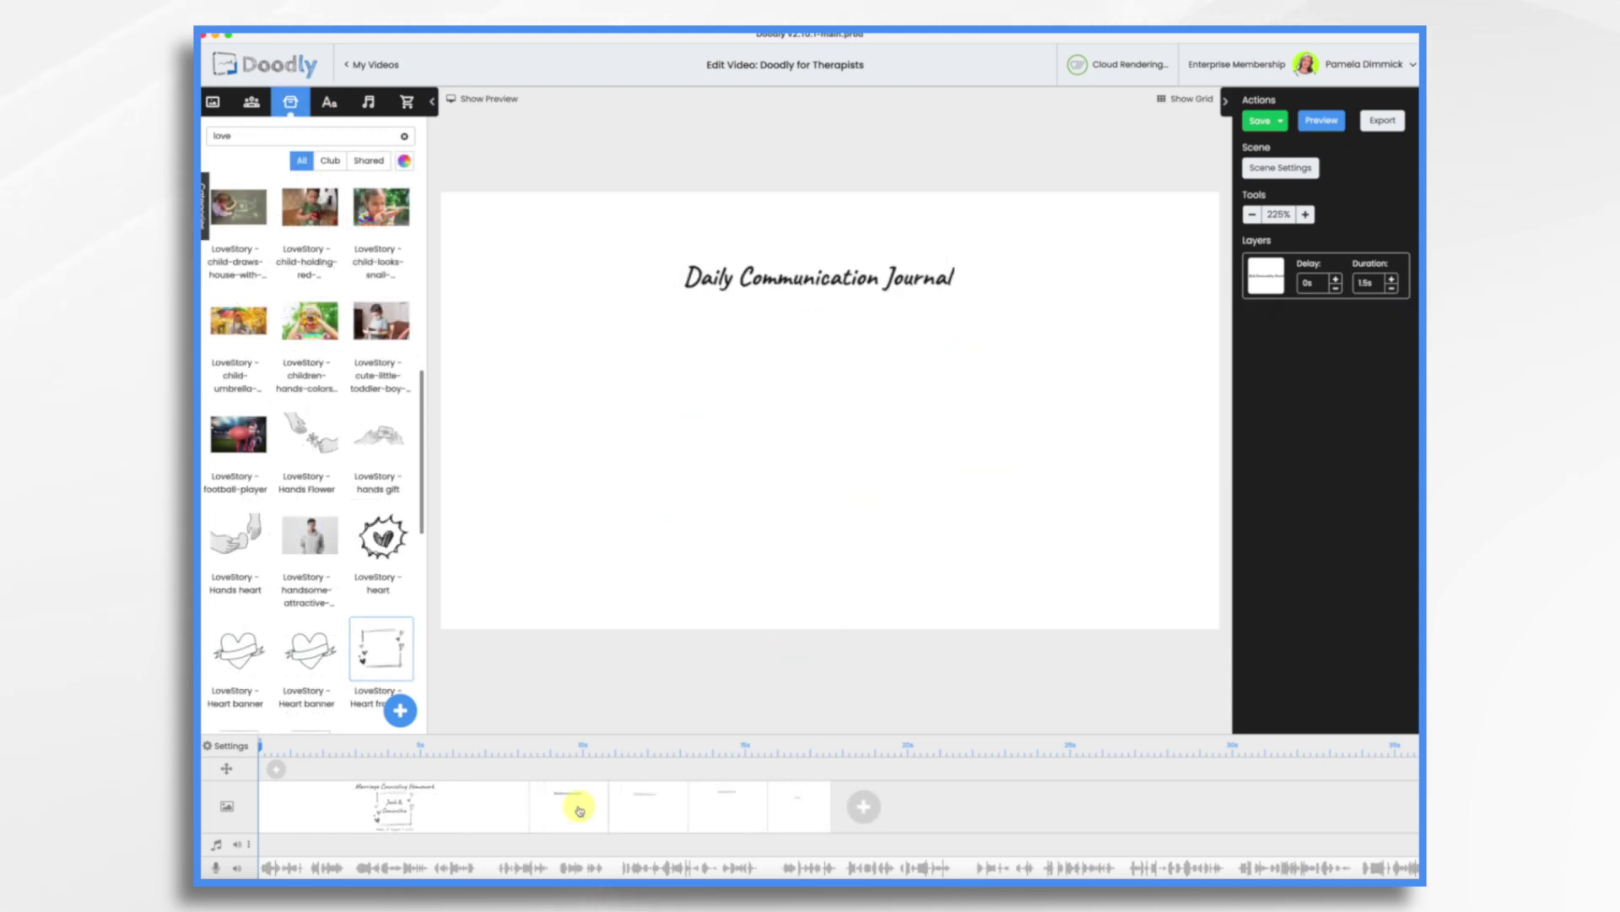
{"action": "left_click", "coordinate": [838, 278]}
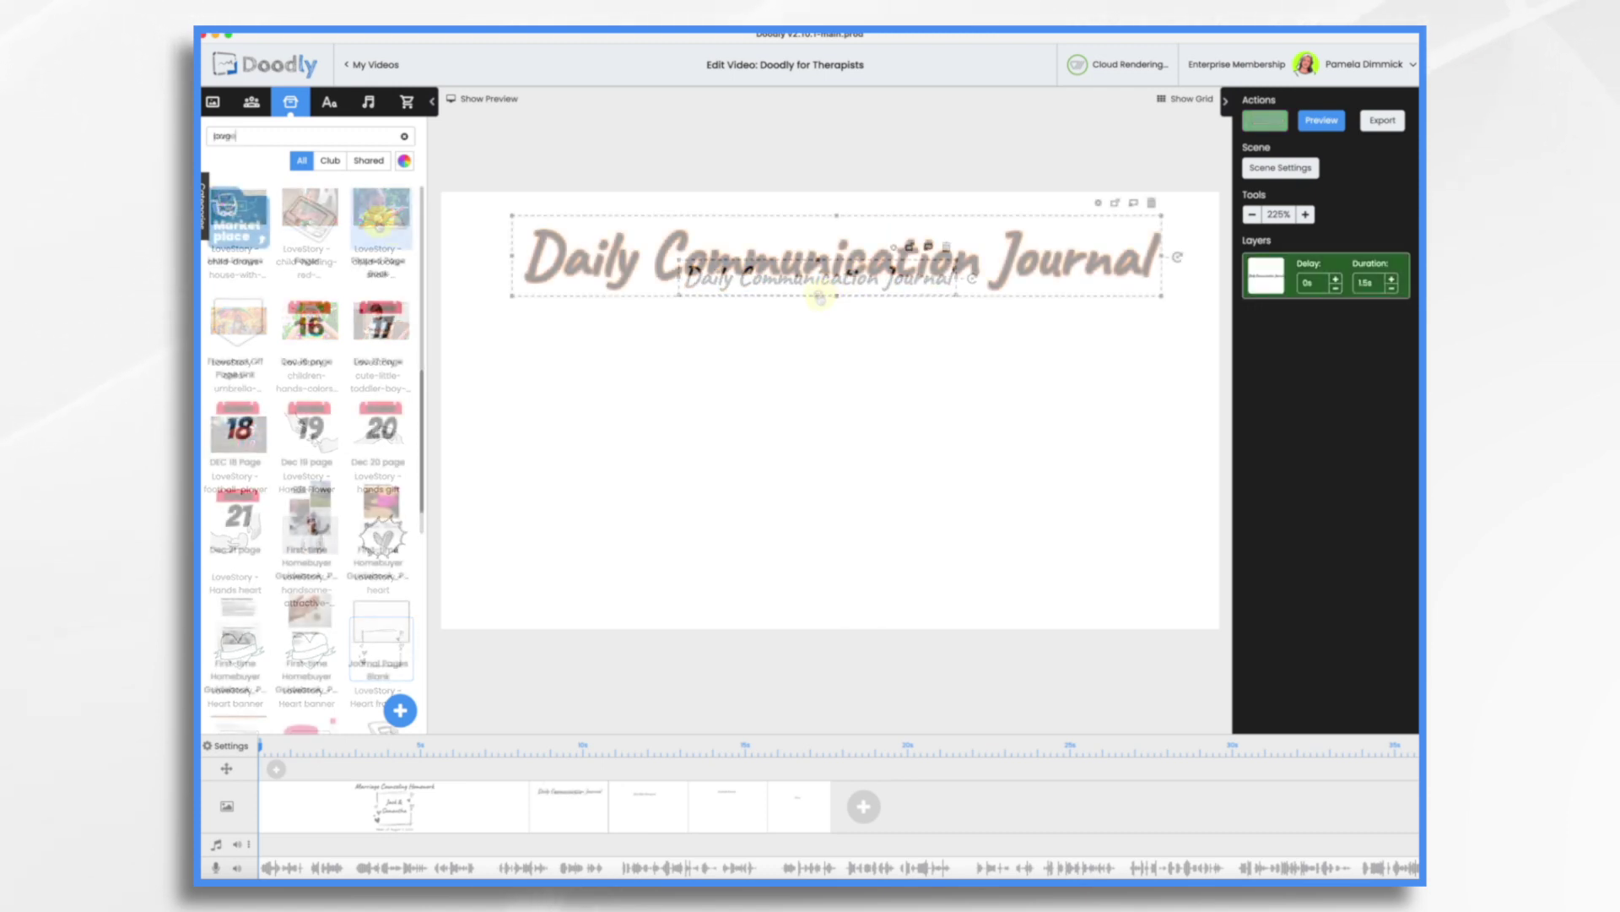
{"action": "left_click_drag", "start_coordinate": [378, 221], "coordinate": [873, 591]}
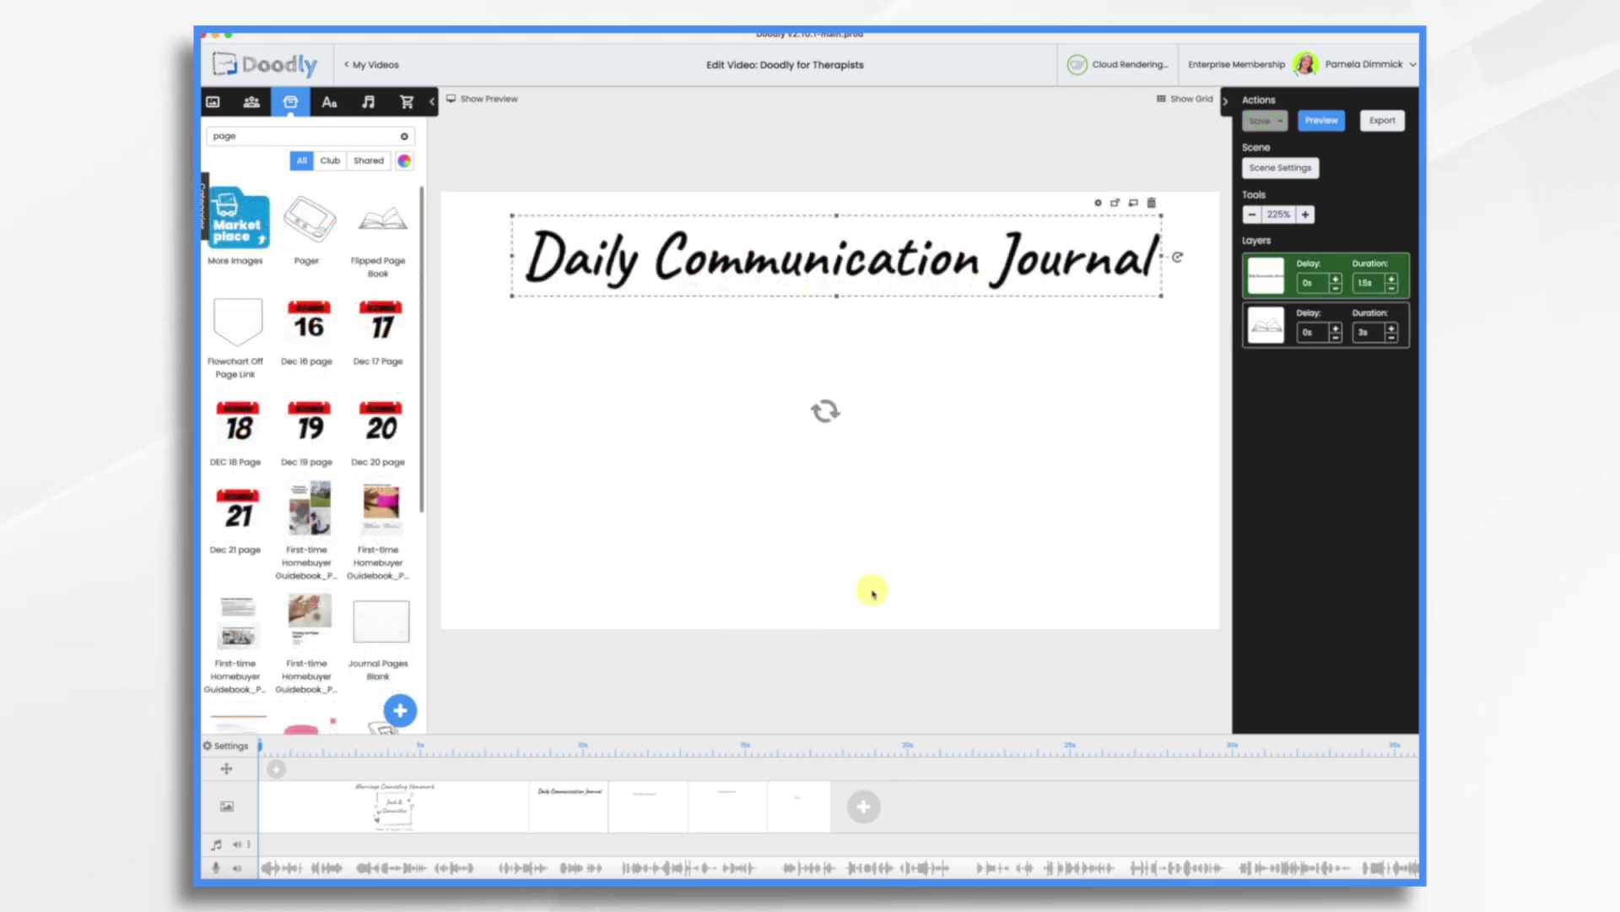
Step: Import journal frames and place journal bits 4 and the taped journal bits 2 in the scene
{"action": "left_click", "coordinate": [836, 561]}
{"action": "scroll", "coordinate": [294, 525], "scroll_direction": "down", "scroll_amount": 5}
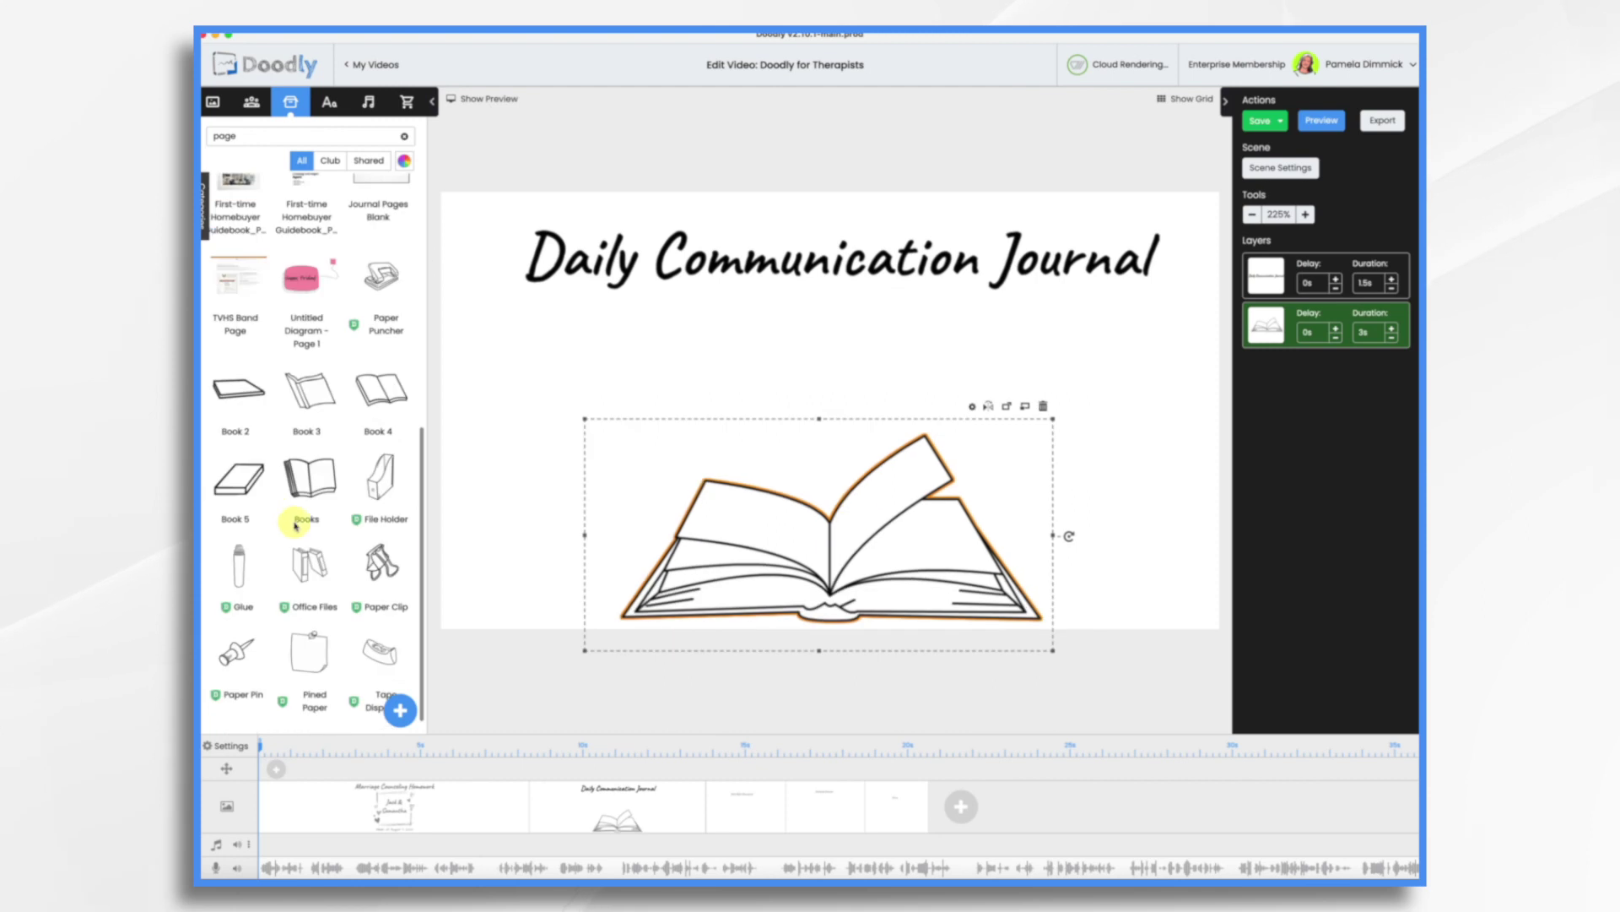
{"action": "left_click", "coordinate": [399, 713]}
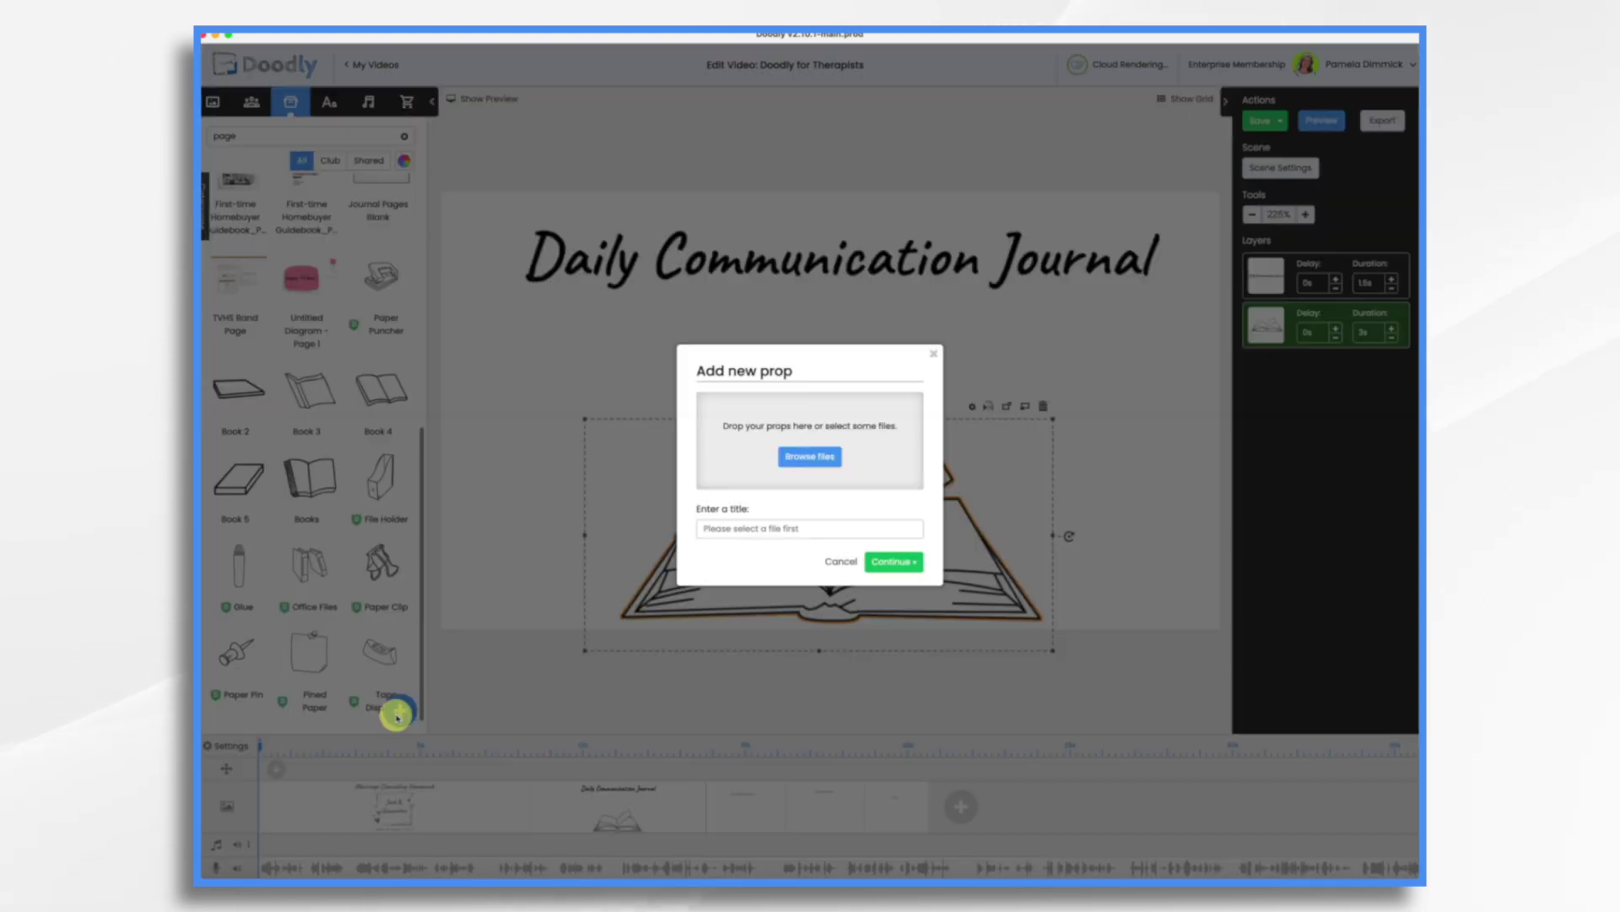
{"action": "left_click", "coordinate": [824, 467]}
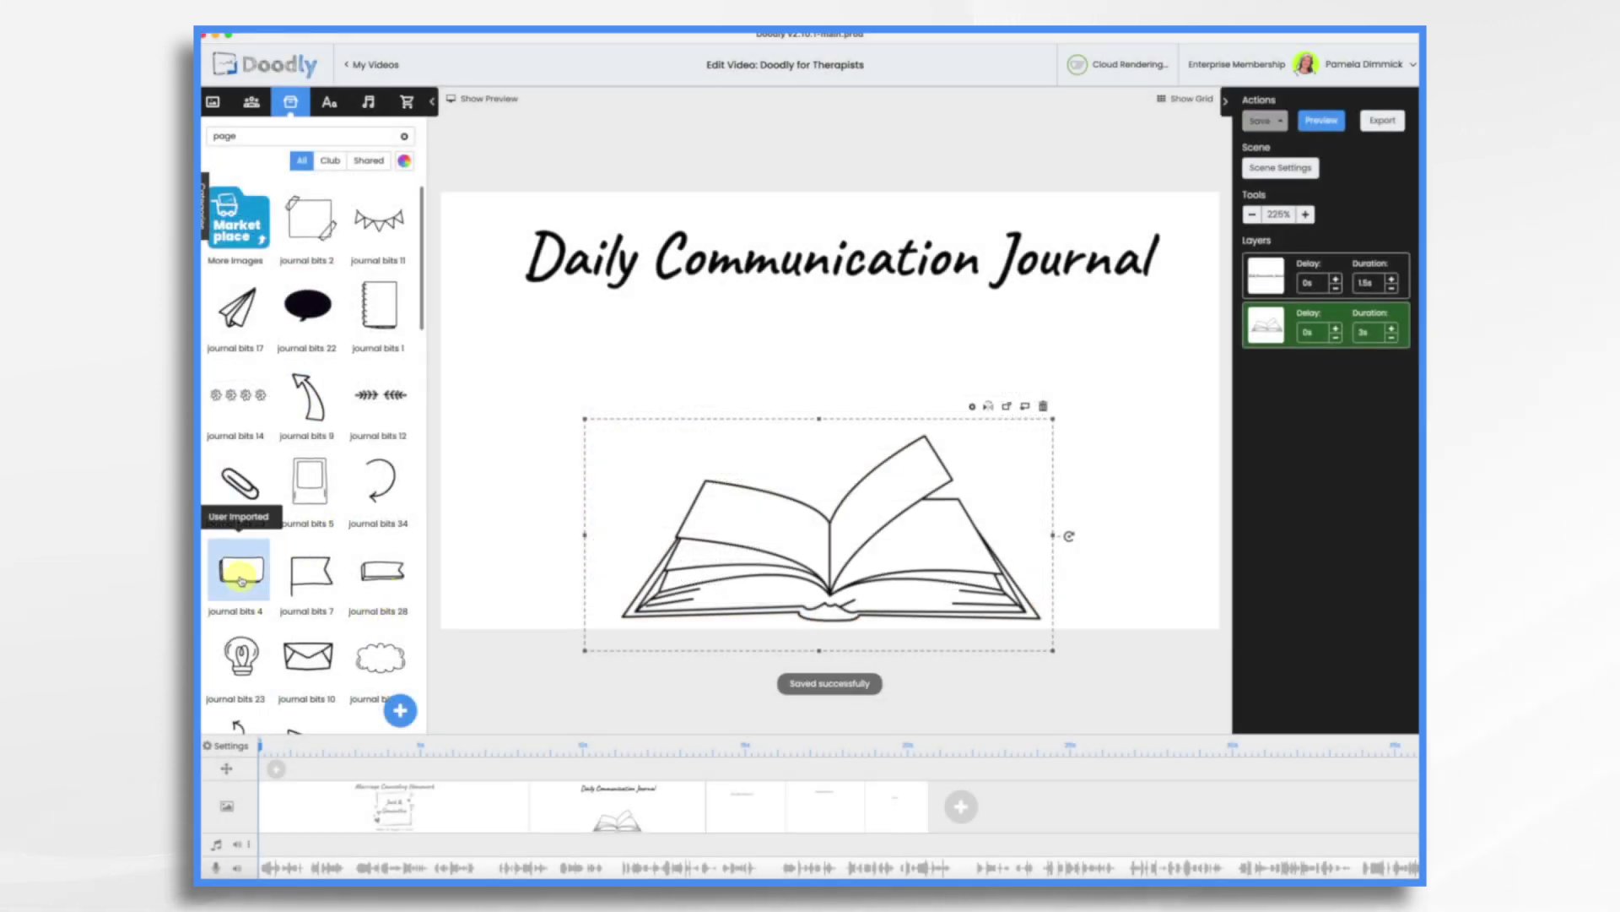
{"action": "left_click_drag", "start_coordinate": [240, 581], "coordinate": [540, 365]}
{"action": "left_click_drag", "start_coordinate": [306, 221], "coordinate": [1112, 377]}
Step: Shrink the taped frame and move it right, then tilt the rounded frame on the left
{"action": "left_click", "coordinate": [1143, 448]}
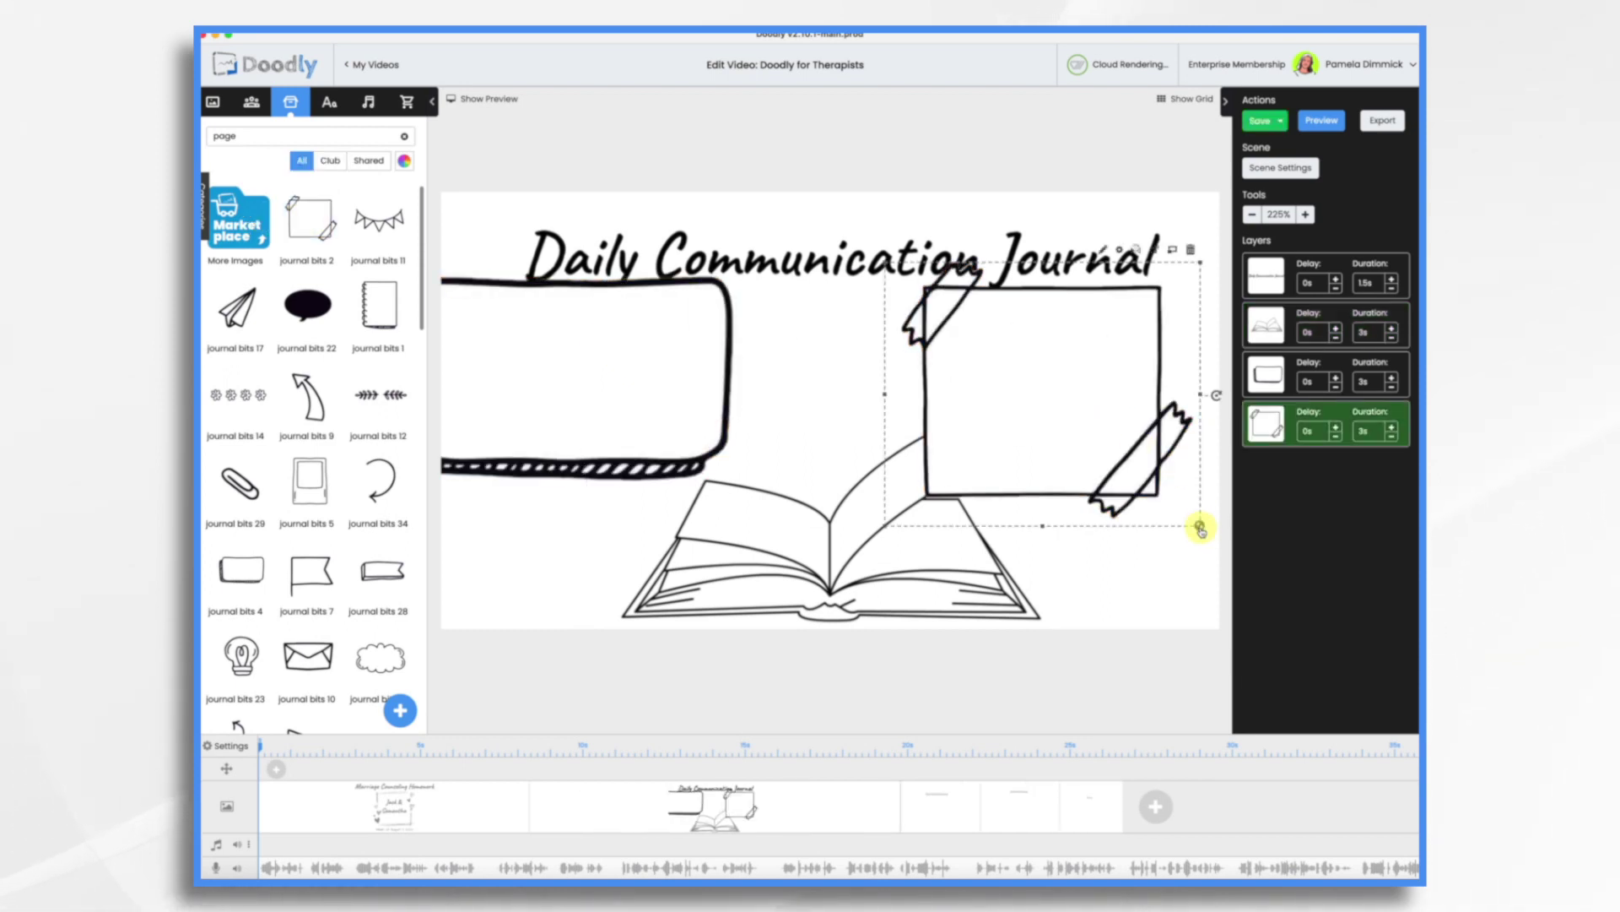
{"action": "left_click_drag", "start_coordinate": [1201, 528], "coordinate": [1058, 441]}
{"action": "left_click_drag", "start_coordinate": [979, 338], "coordinate": [1089, 380]}
{"action": "left_click_drag", "start_coordinate": [591, 371], "coordinate": [625, 388]}
{"action": "left_click", "coordinate": [329, 101]}
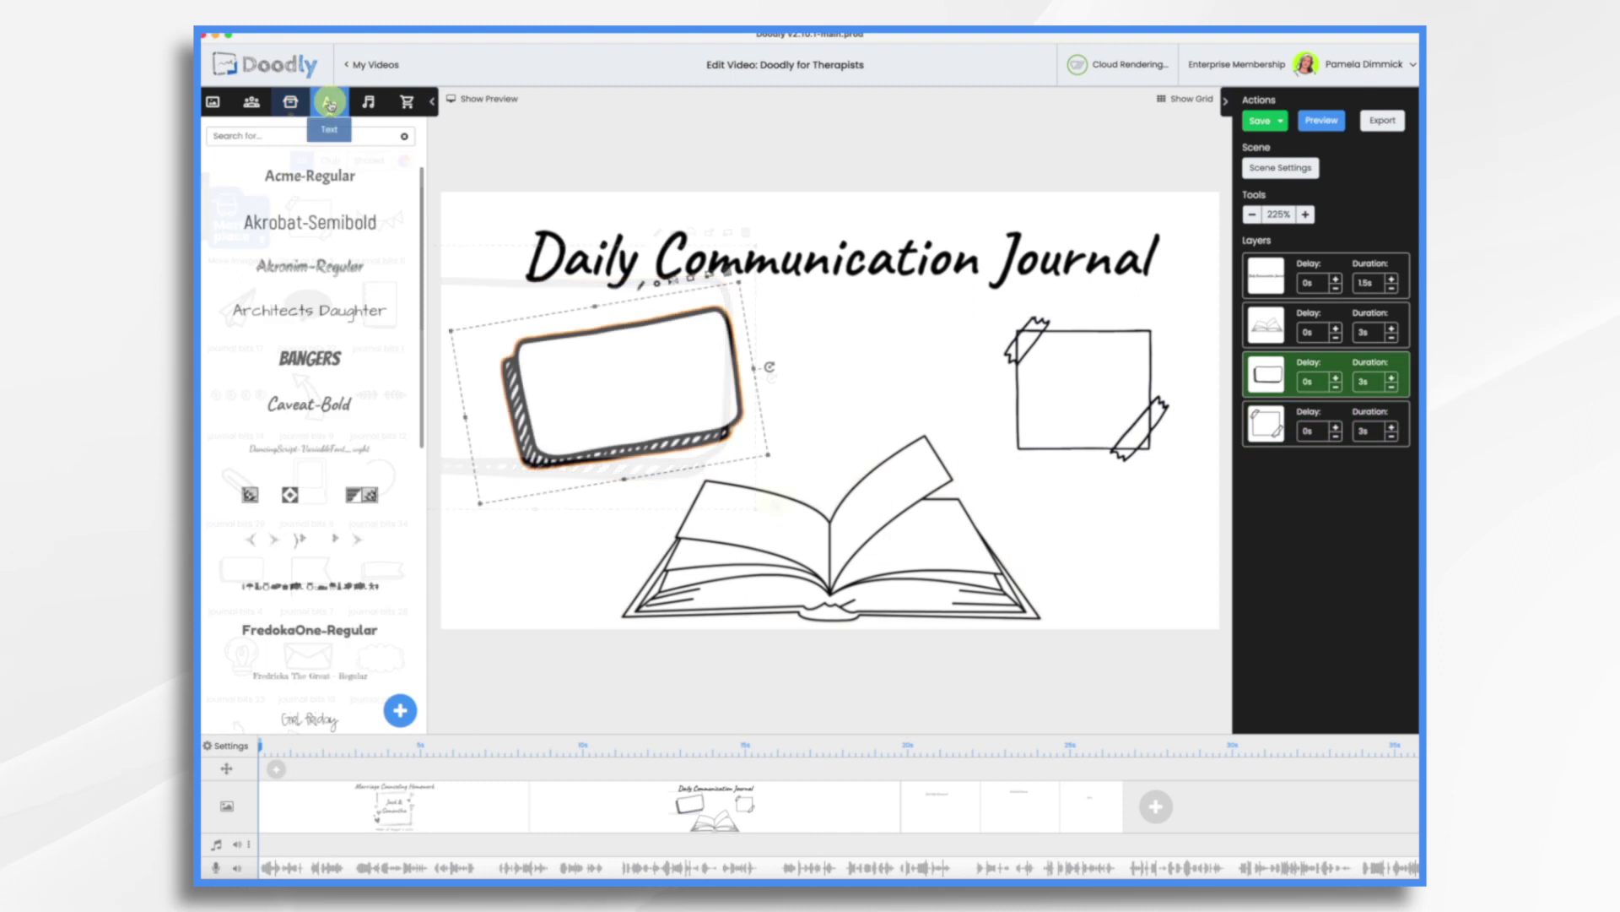
Step: Write the Girl Friday note about the insulted dirty car in the left frame
{"action": "scroll", "coordinate": [319, 541], "scroll_direction": "down", "scroll_amount": 5}
{"action": "left_click_drag", "start_coordinate": [326, 362], "coordinate": [629, 395]}
{"action": "double_click", "coordinate": [723, 381]}
{"action": "type", "text": "It made me mad when you insulted my dirty car."}
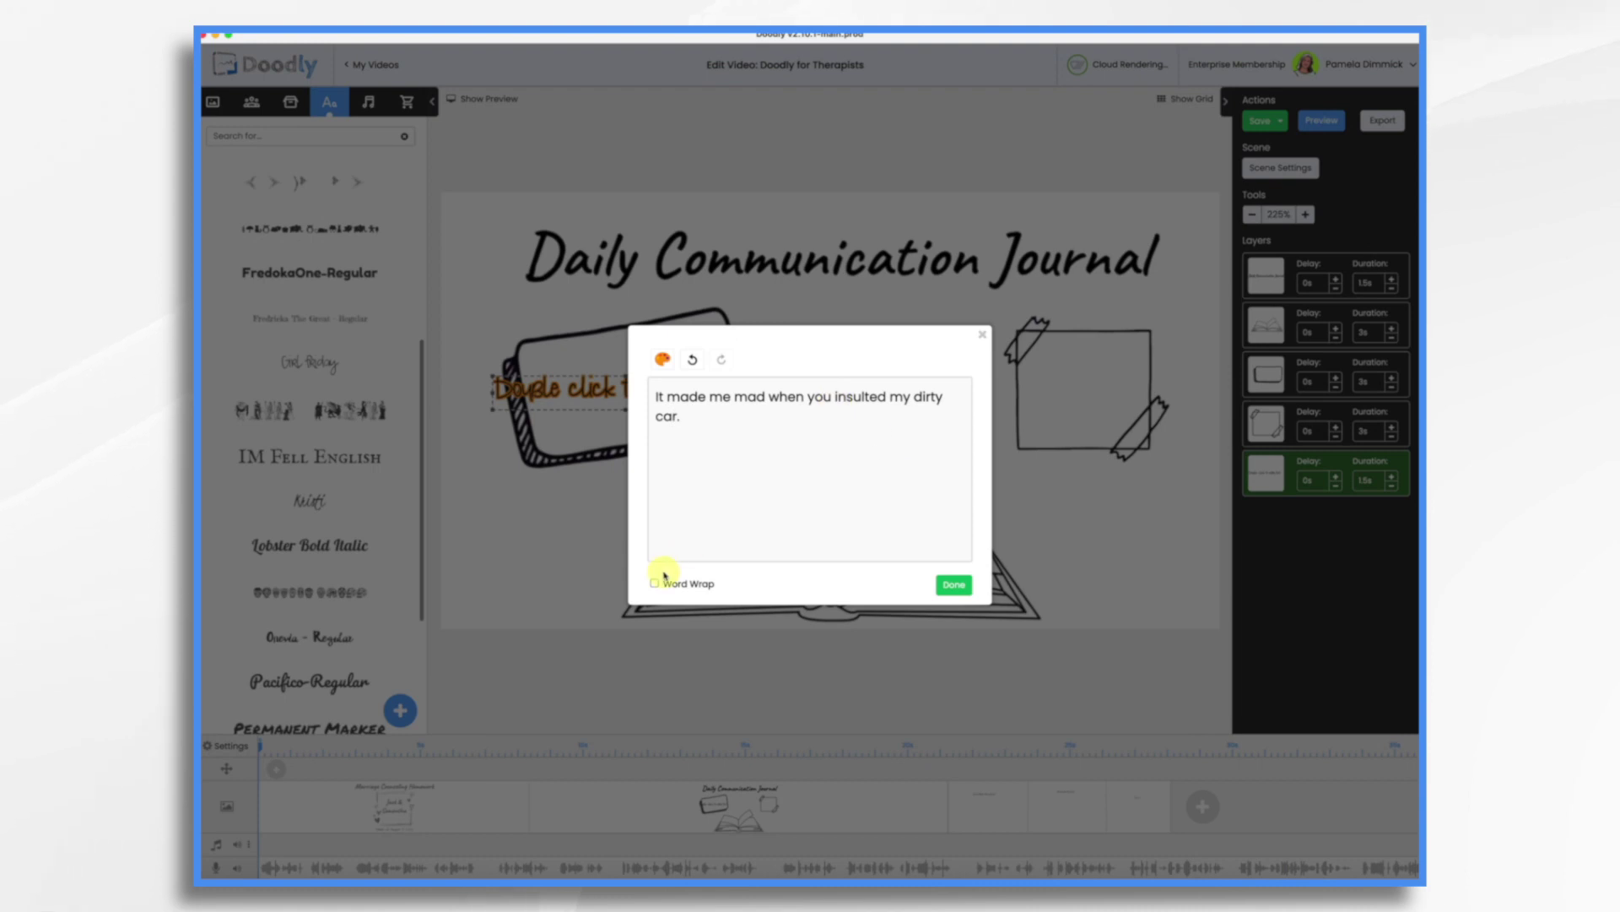
{"action": "left_click", "coordinate": [954, 584]}
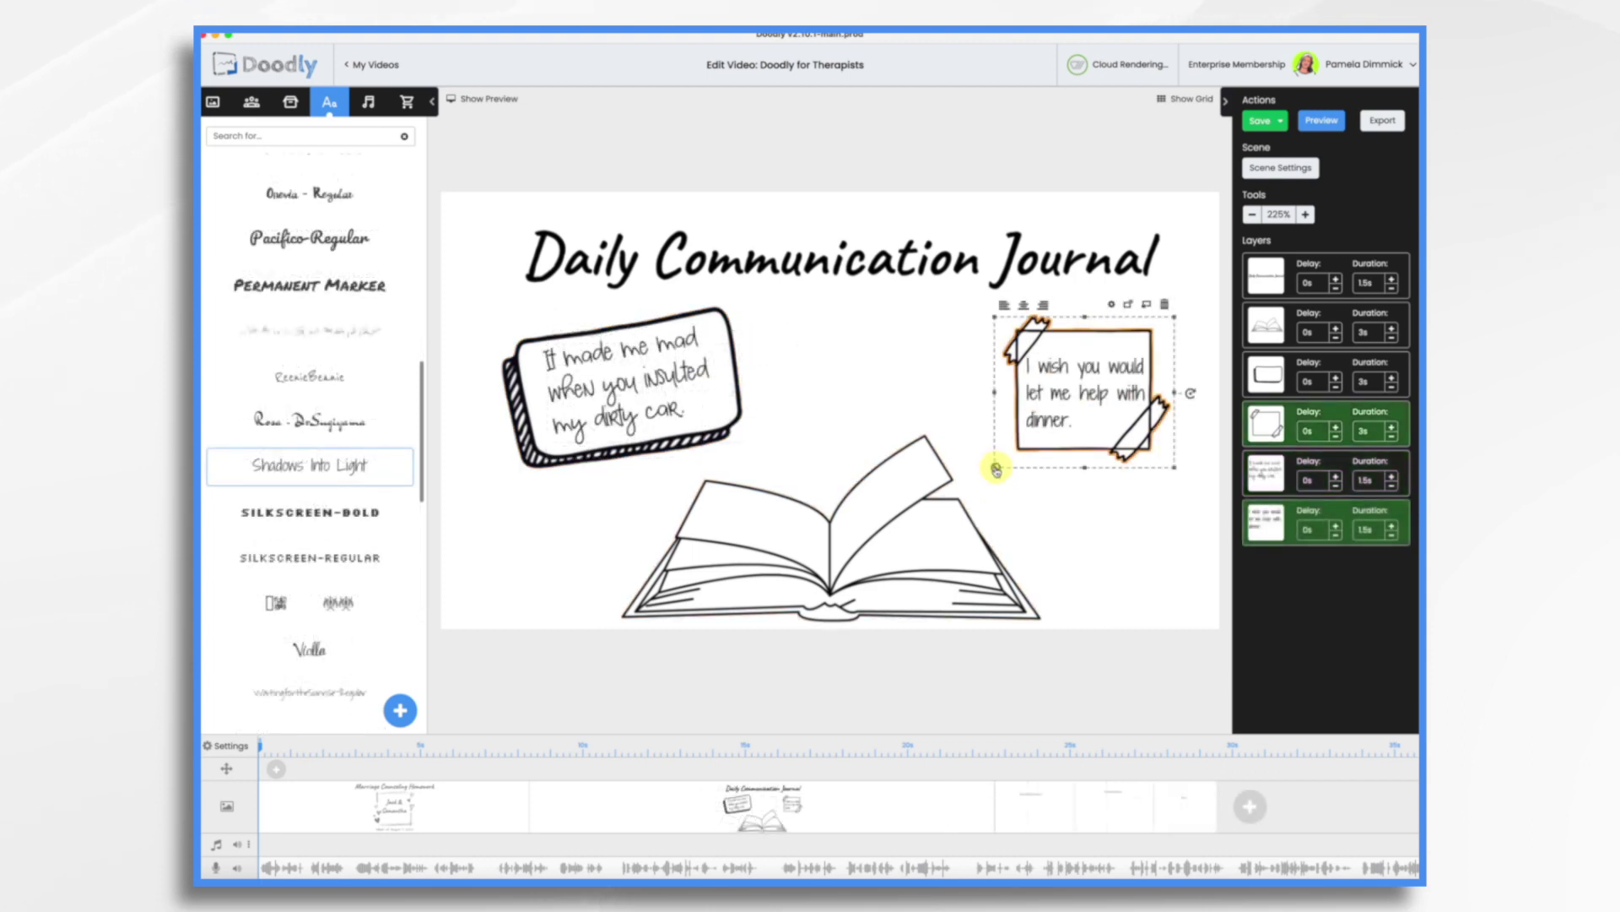
Step: Enlarge the dinner note and move it up and right inside the taped frame
{"action": "left_click_drag", "start_coordinate": [995, 464], "coordinate": [914, 537]}
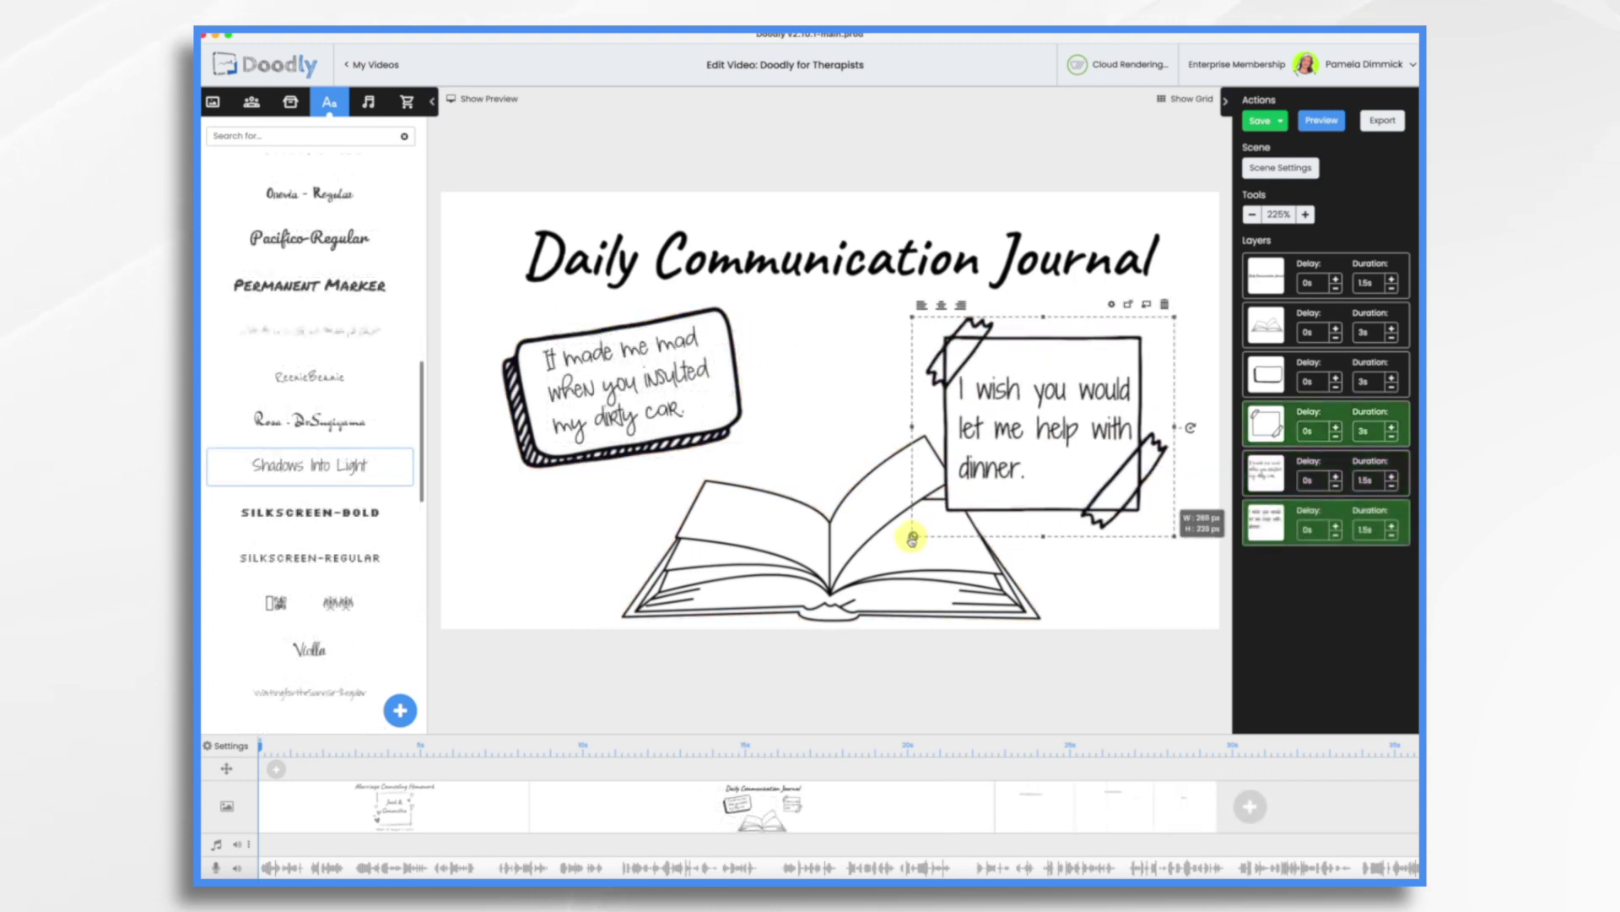
{"action": "left_click_drag", "start_coordinate": [955, 426], "coordinate": [995, 402]}
{"action": "left_click", "coordinate": [530, 435]}
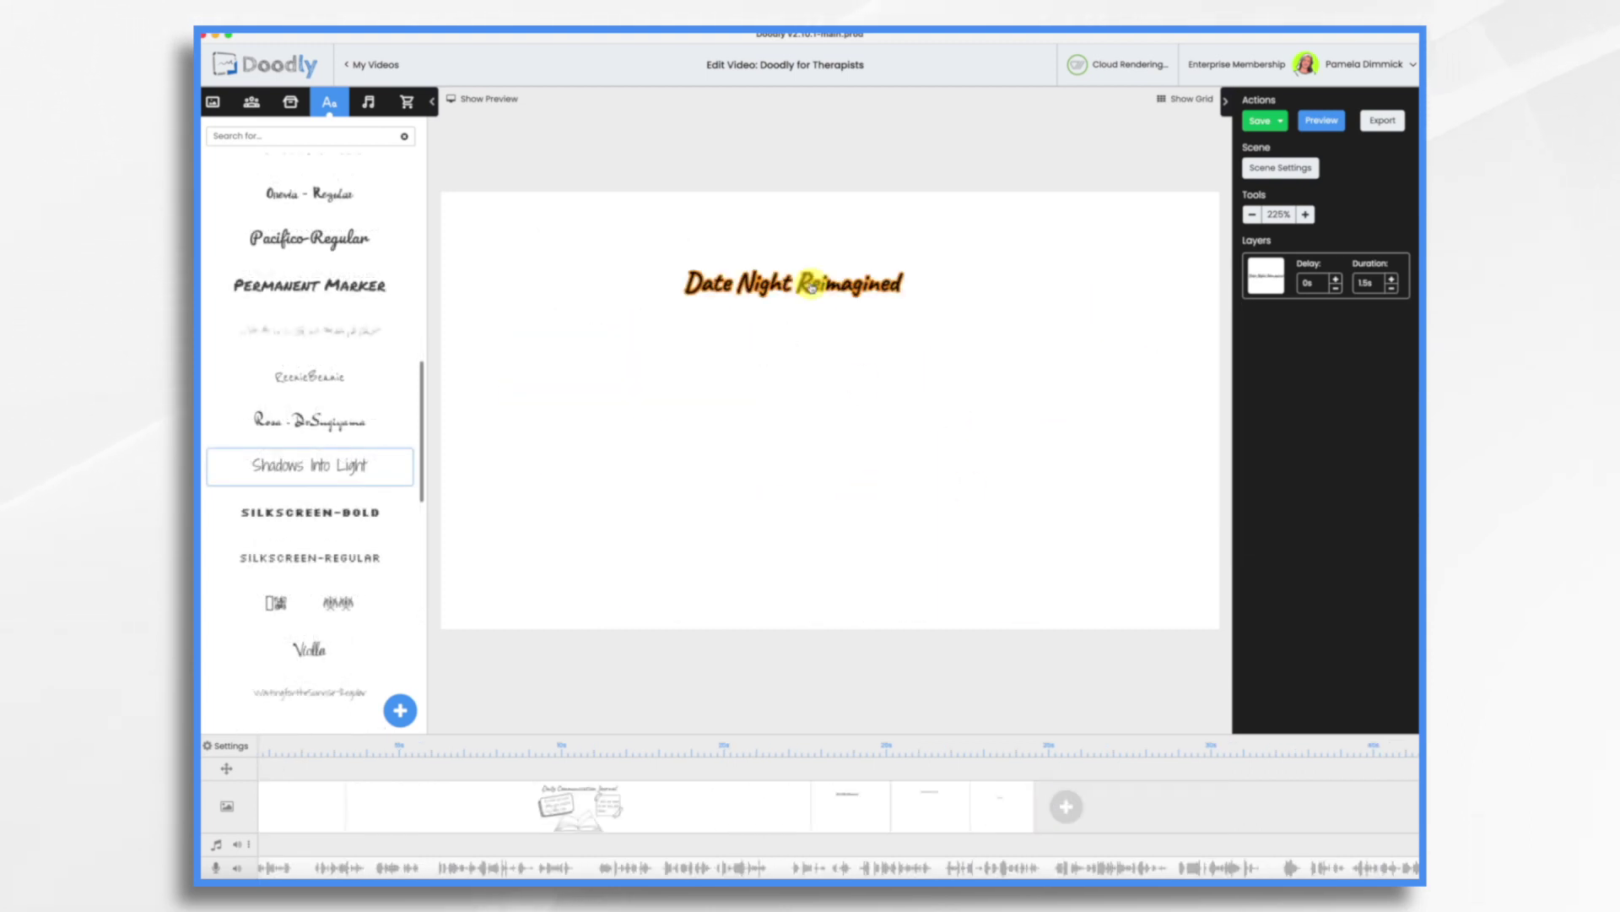
{"action": "left_click", "coordinate": [907, 299]}
Step: Enlarge the Date Night Reimagined title, add a balloon couple and import the Salsa dance image
{"action": "left_click_drag", "start_coordinate": [1026, 378], "coordinate": [884, 257]}
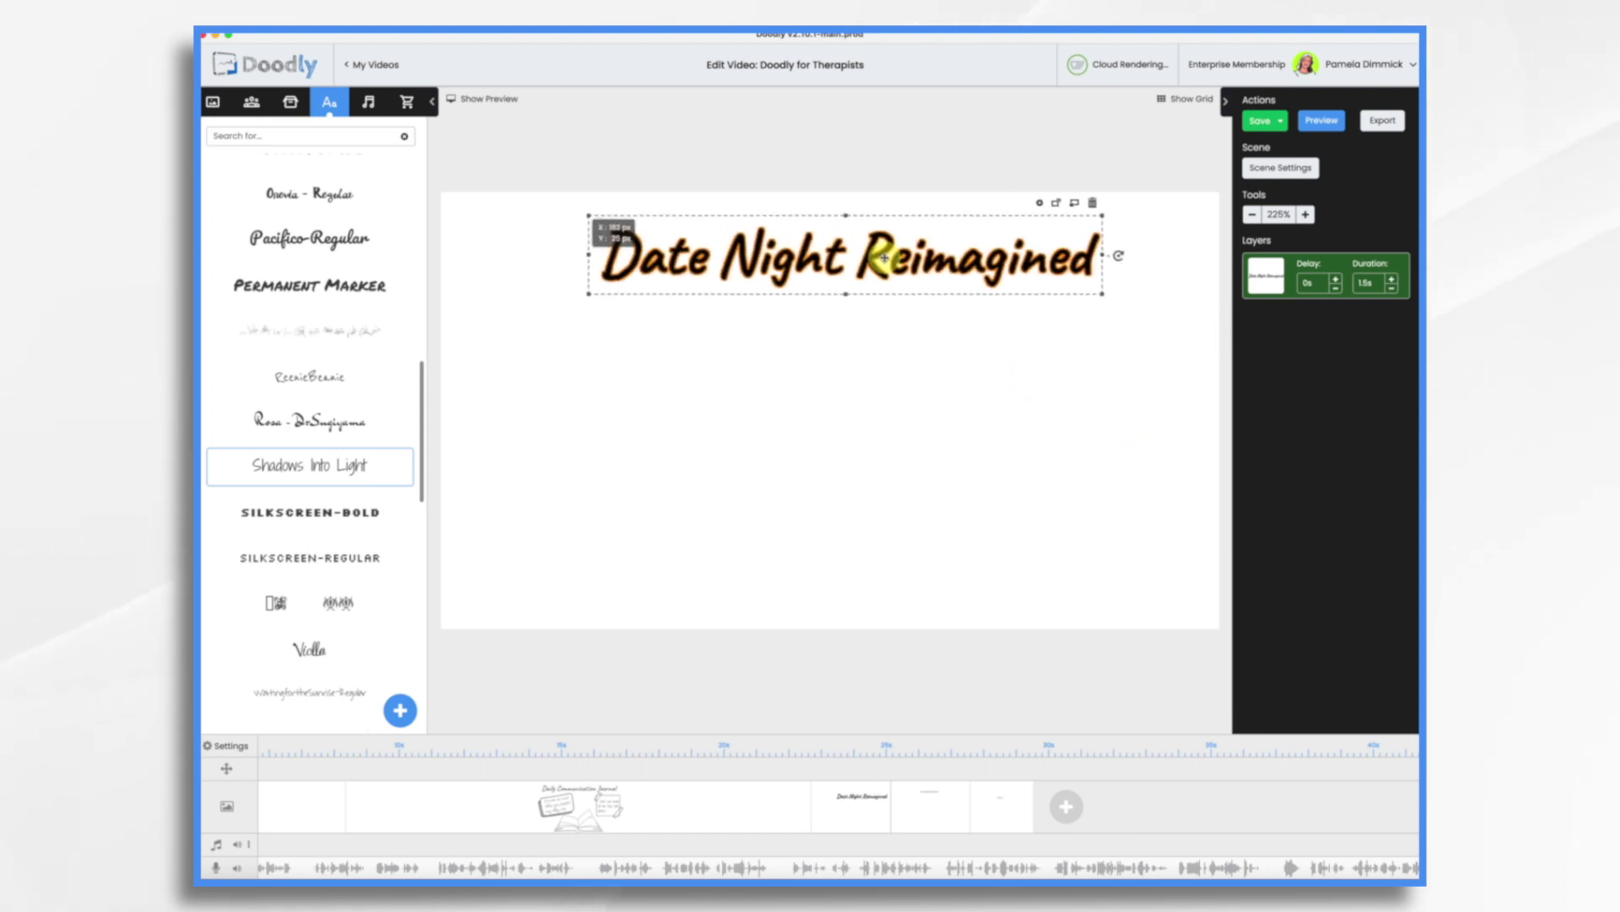
{"action": "left_click", "coordinate": [265, 112]}
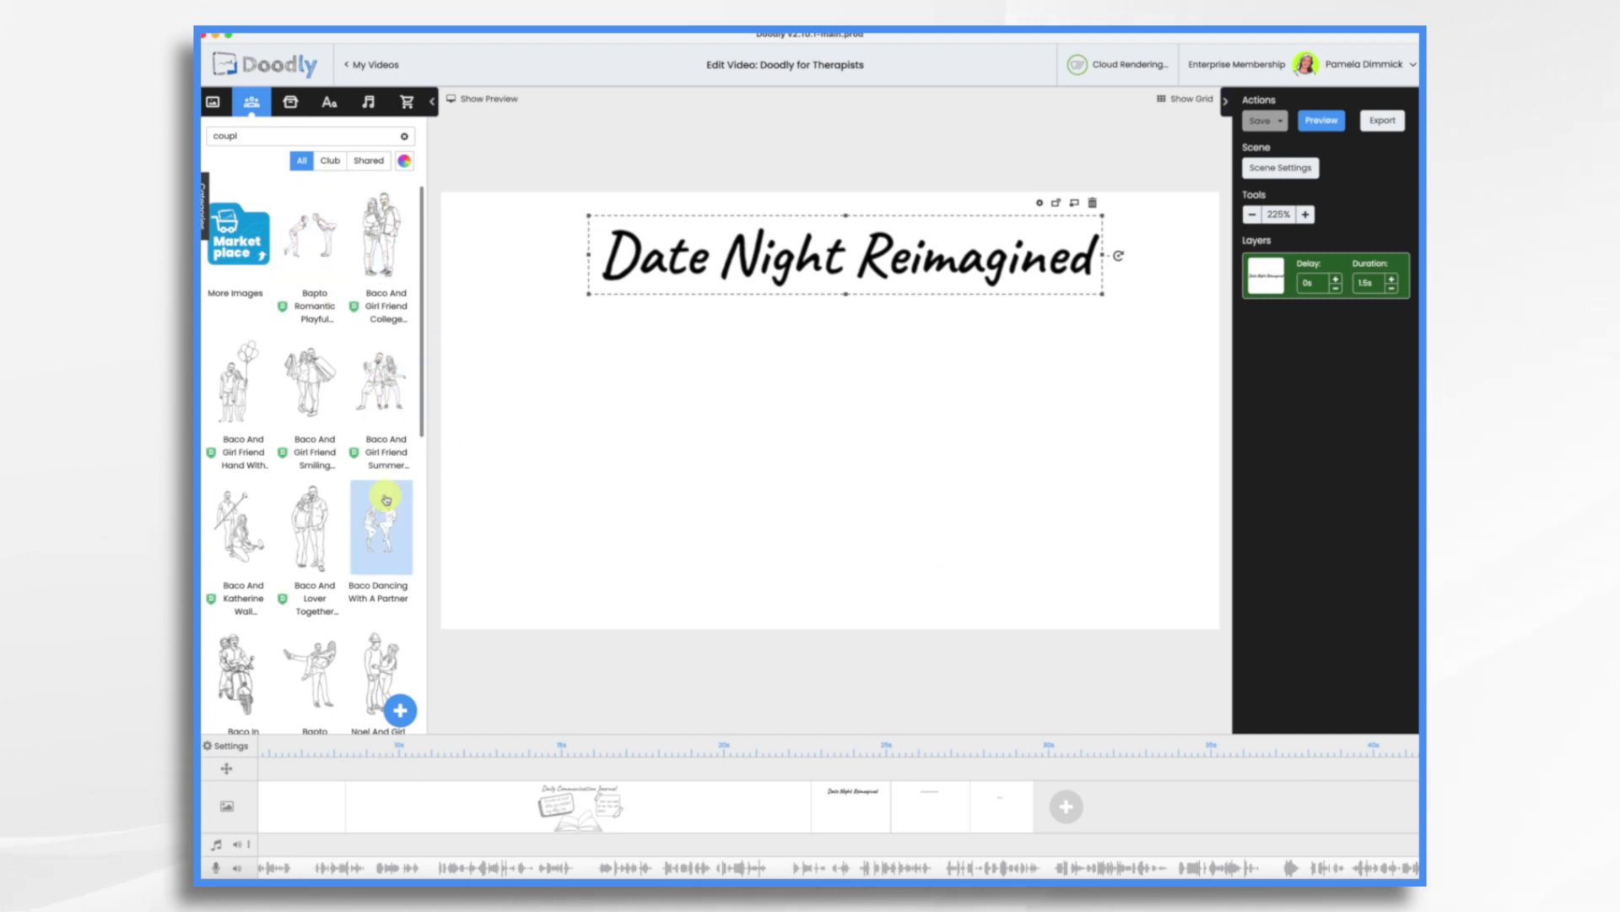
{"action": "left_click_drag", "start_coordinate": [238, 388], "coordinate": [506, 427]}
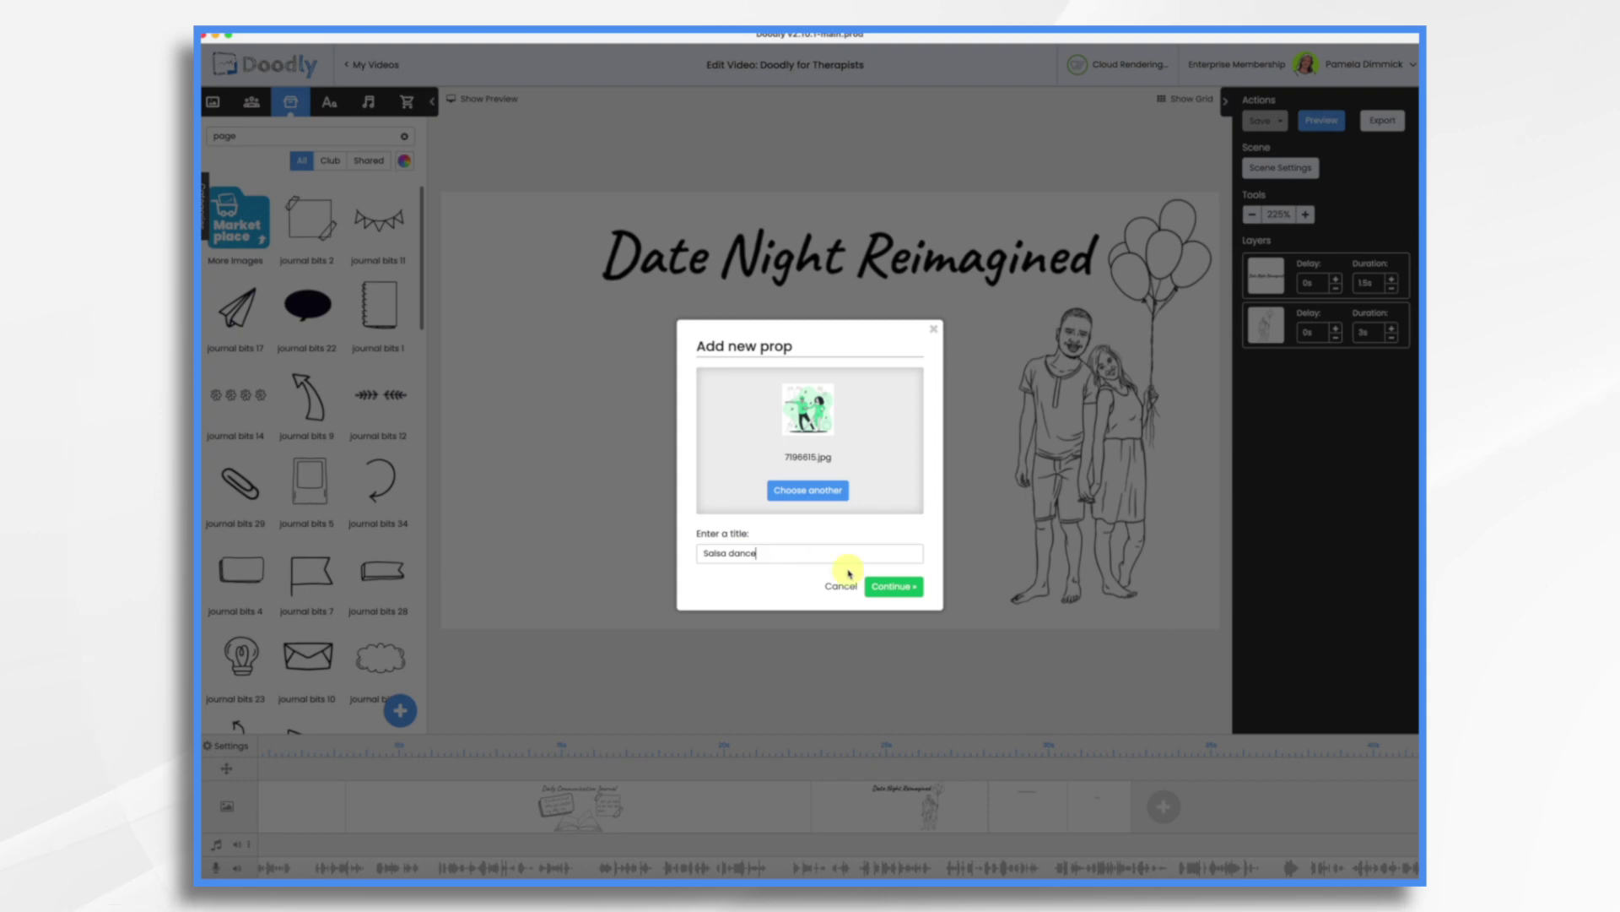
{"action": "left_click", "coordinate": [900, 594]}
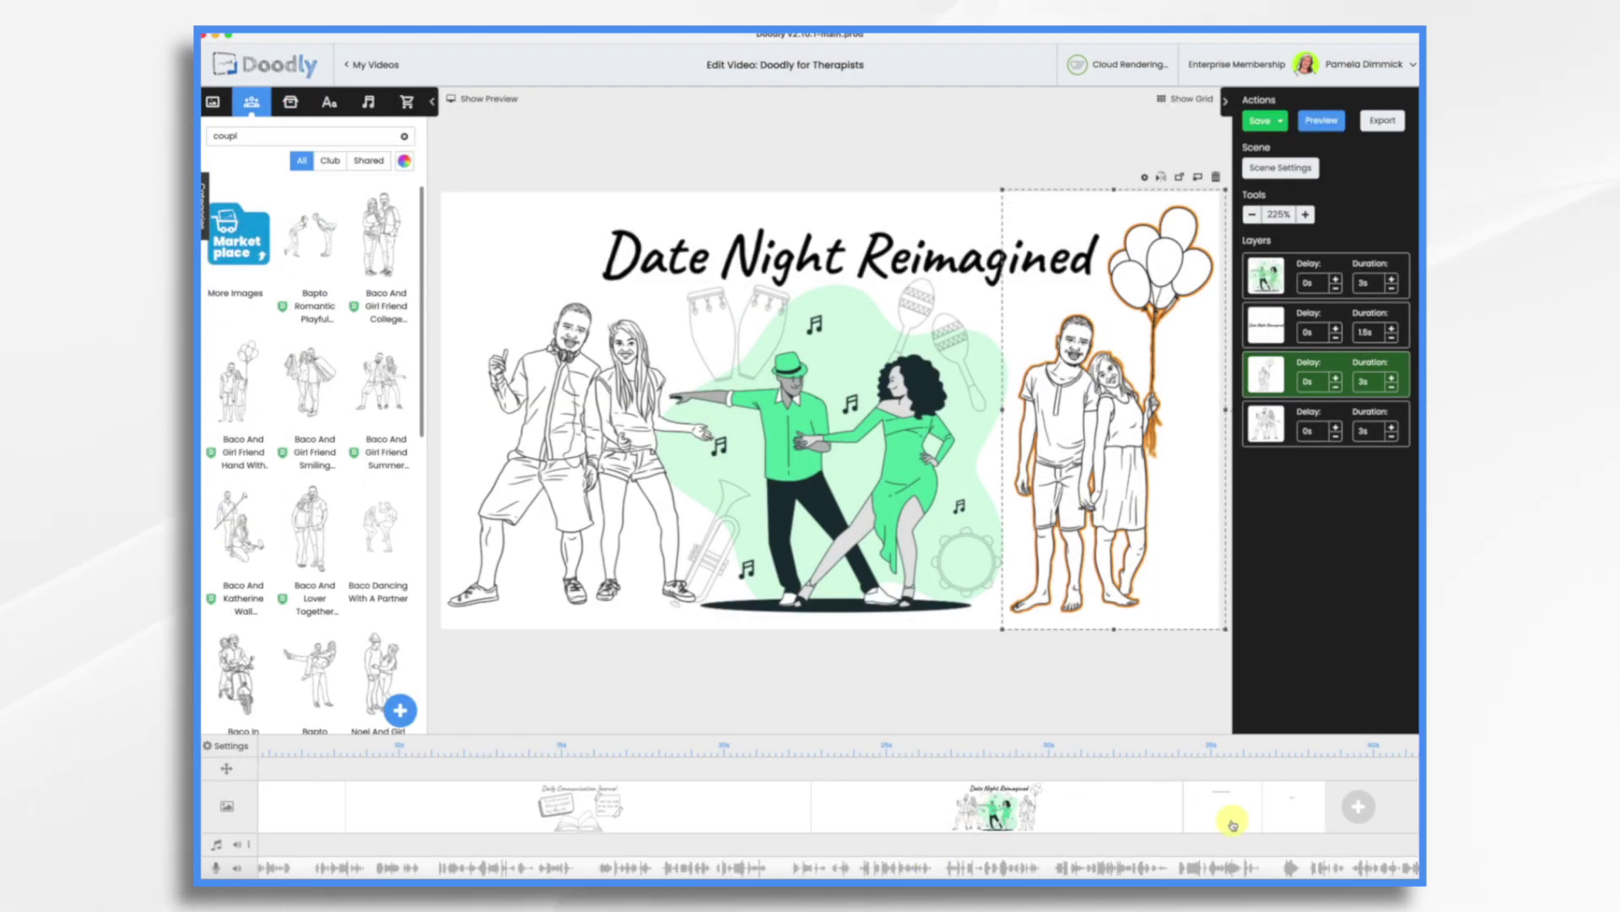
{"action": "left_click", "coordinate": [1235, 824]}
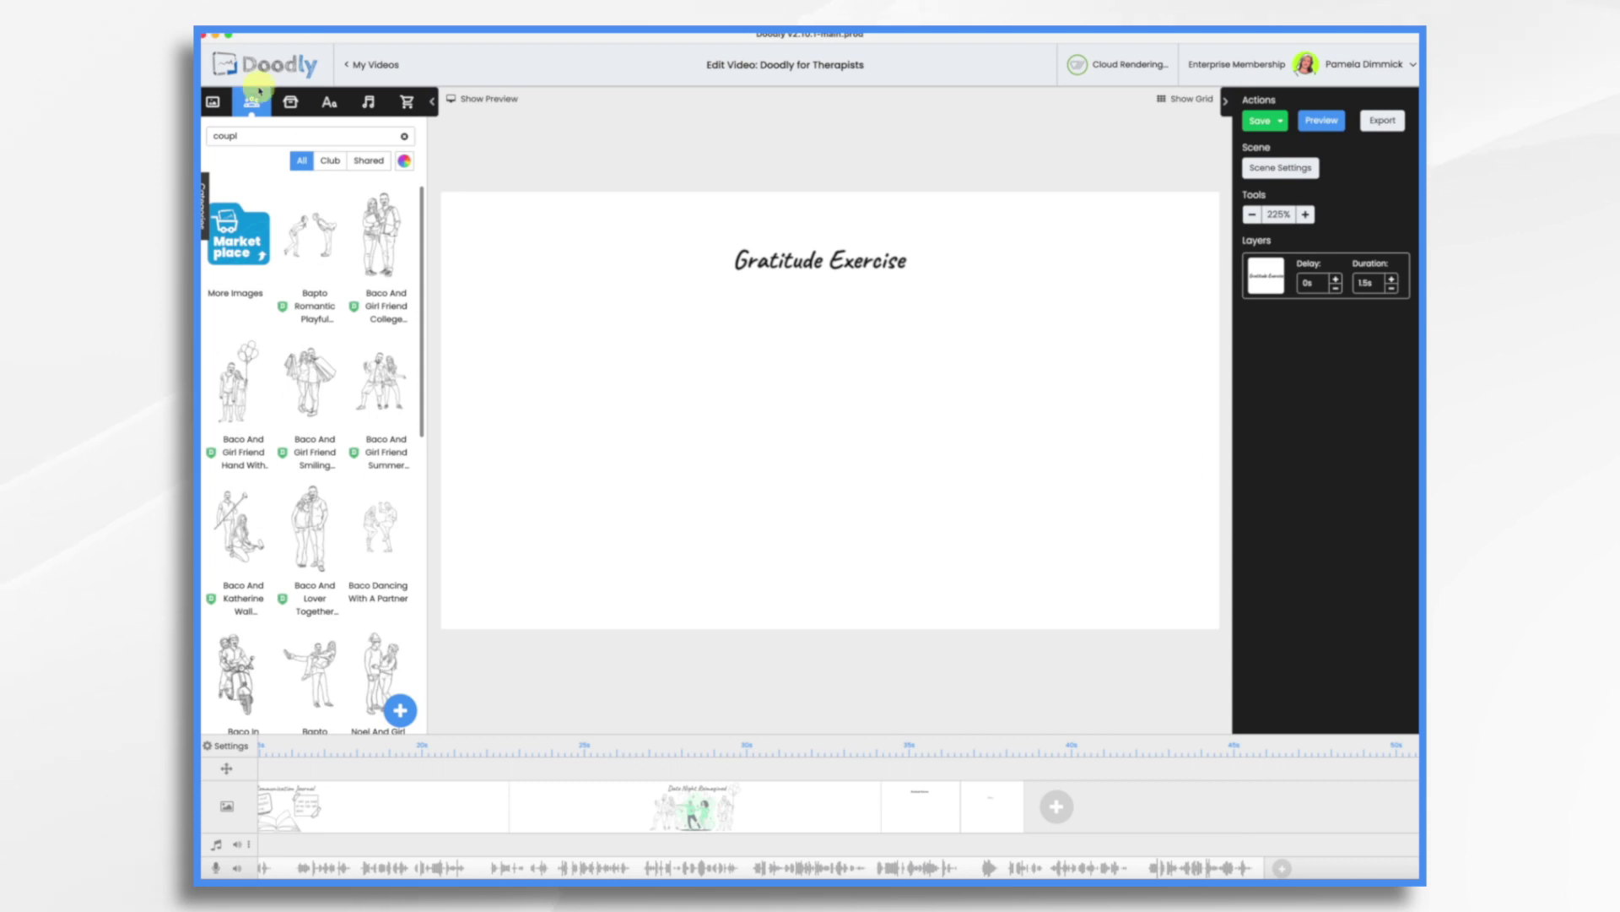
Step: Import gratitude 1.png and gratitude 2.png as props
{"action": "left_click", "coordinate": [290, 101]}
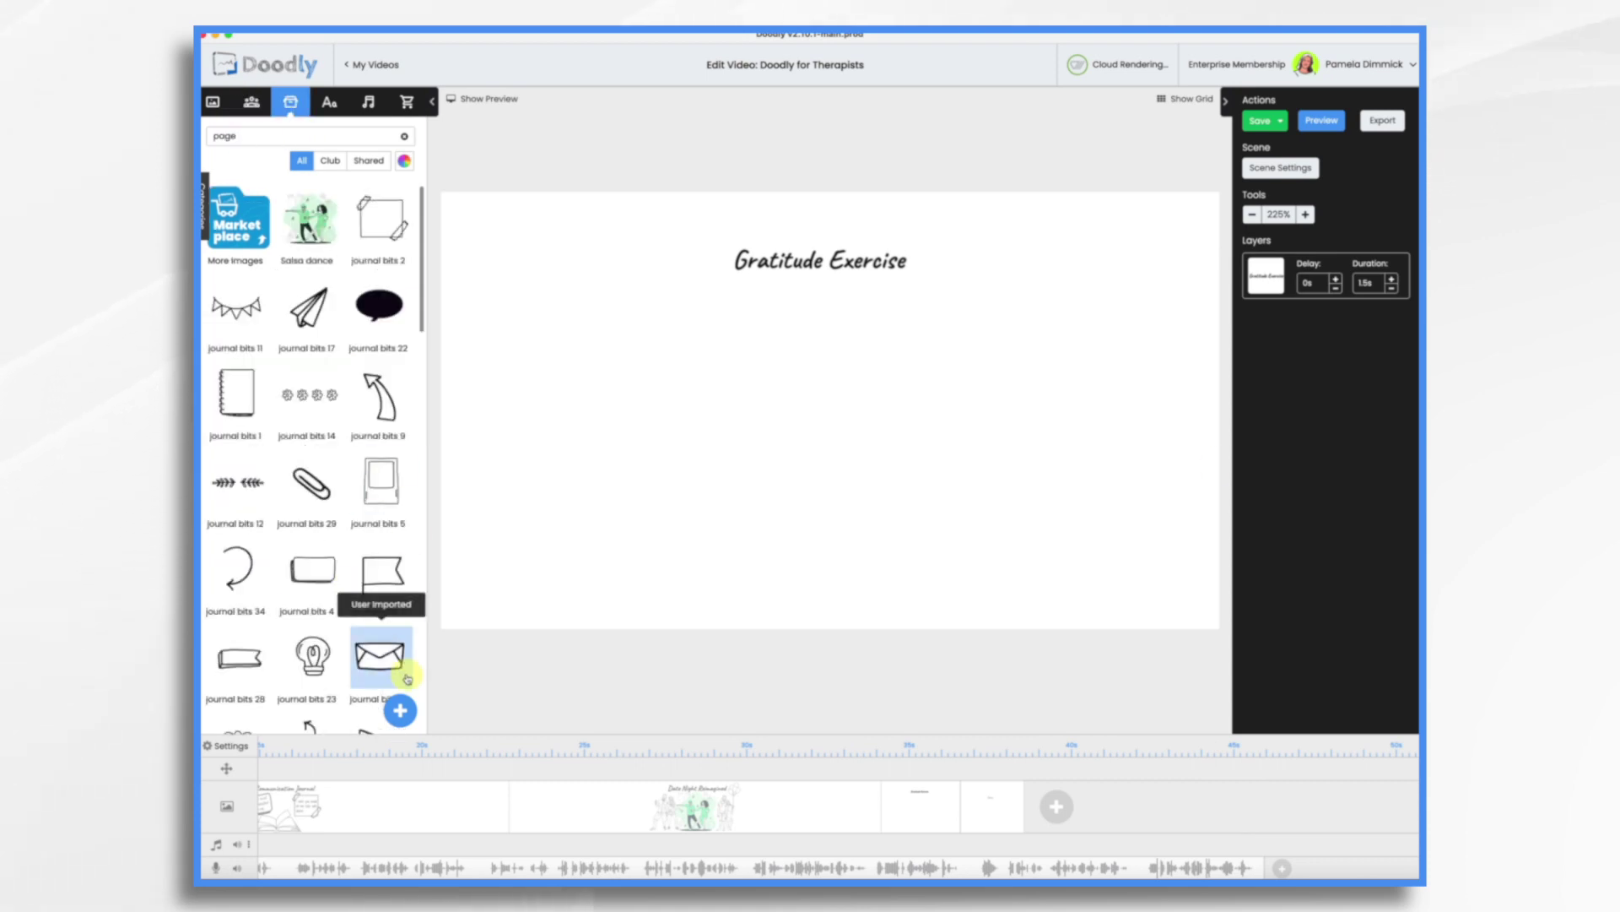
{"action": "left_click", "coordinate": [402, 713]}
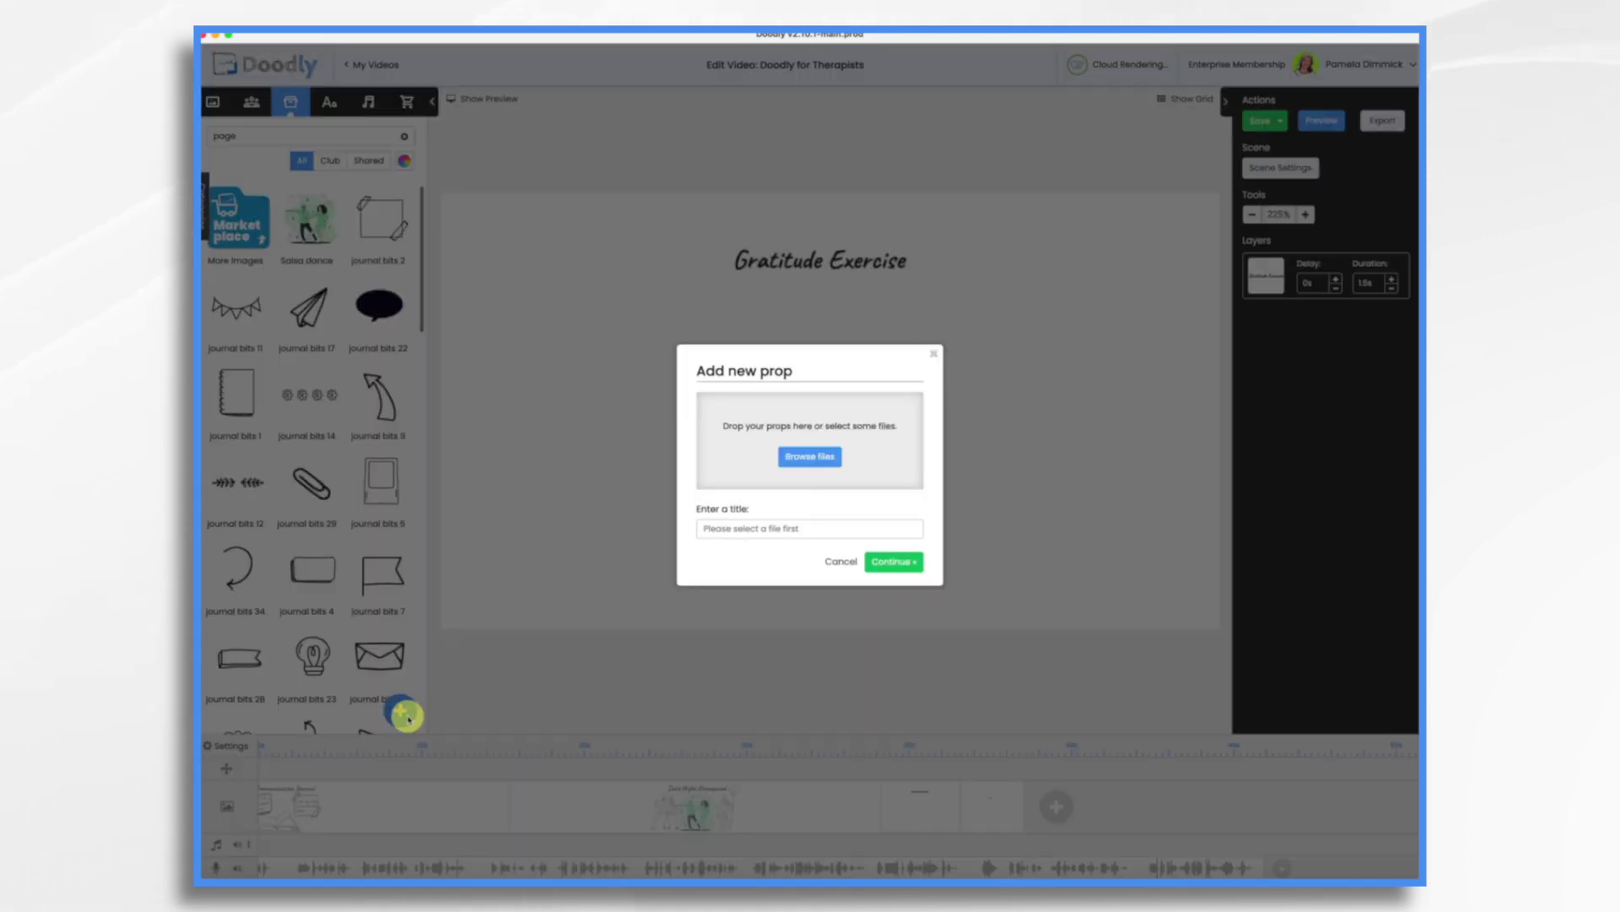
{"action": "left_click", "coordinate": [804, 457]}
{"action": "left_click", "coordinate": [734, 404]}
{"action": "left_click", "coordinate": [735, 417], "text": "shift"}
{"action": "left_click", "coordinate": [1009, 582]}
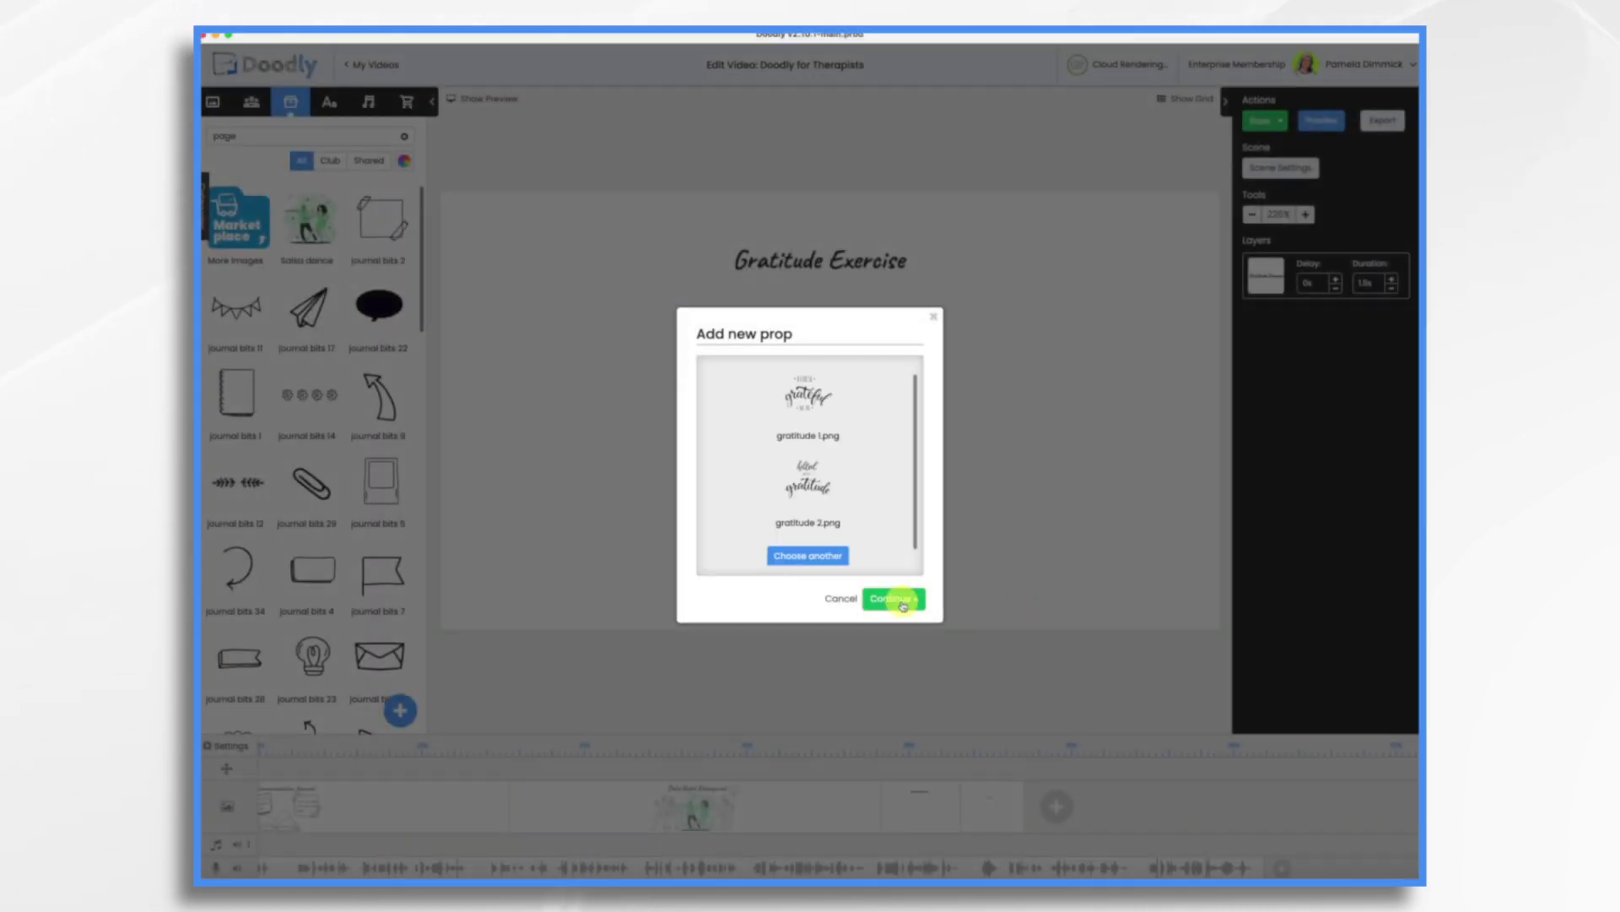
{"action": "left_click", "coordinate": [893, 597]}
Step: Place the gratitude 2 lettering and a journal bits 27 note frame in the scene
{"action": "left_click_drag", "start_coordinate": [376, 218], "coordinate": [857, 412]}
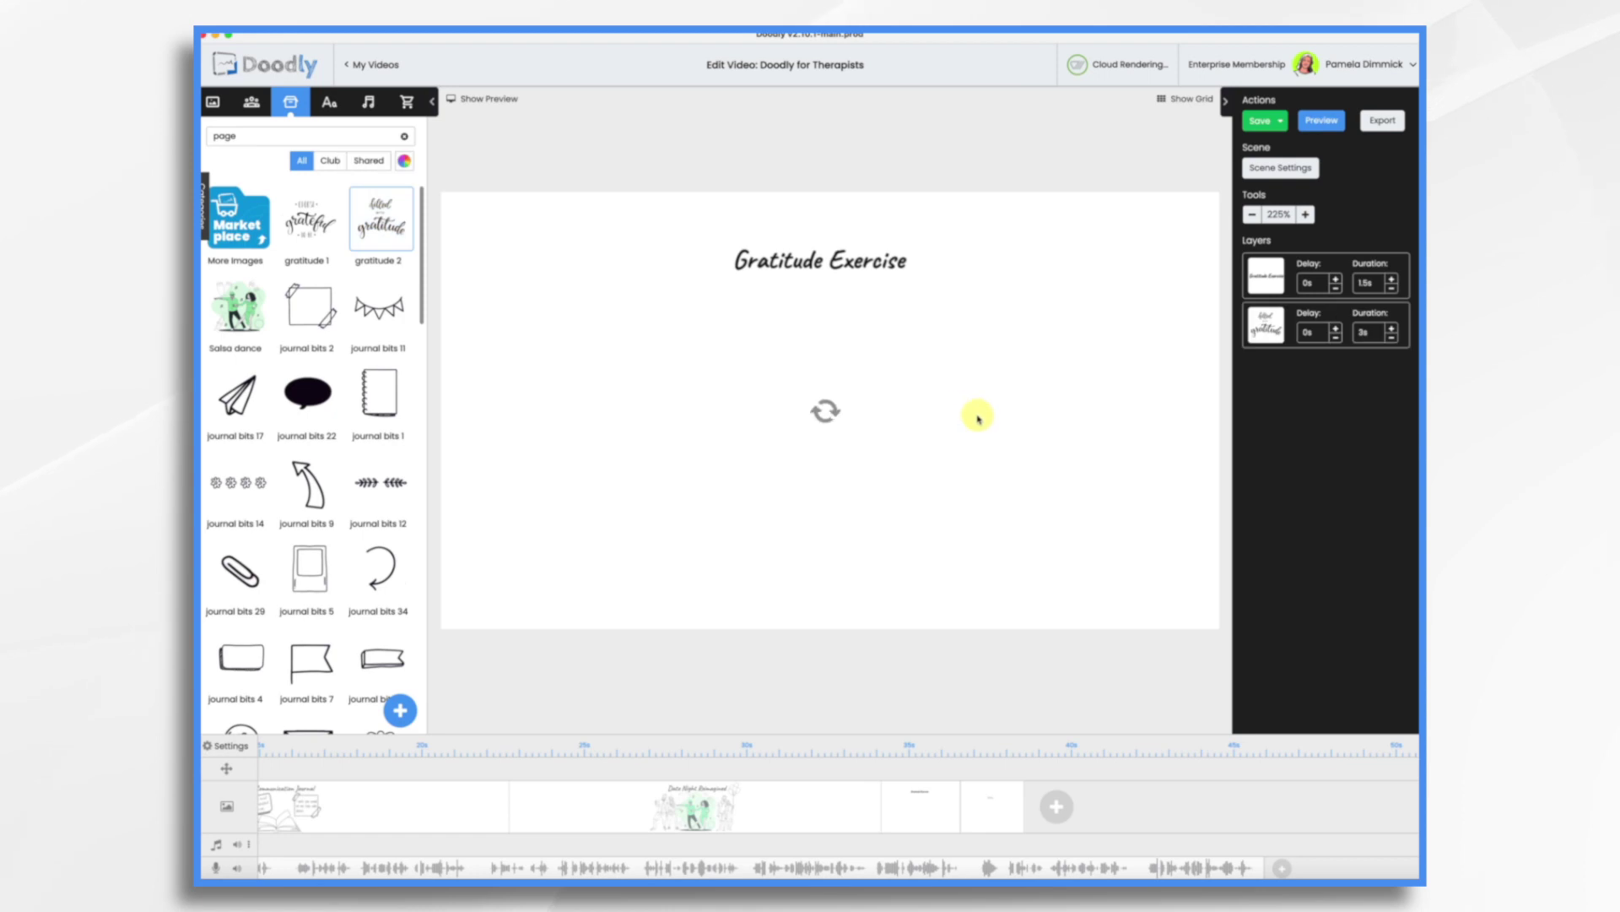
{"action": "scroll", "coordinate": [376, 473], "scroll_direction": "down", "scroll_amount": 5}
{"action": "left_click_drag", "start_coordinate": [382, 500], "coordinate": [682, 440]}
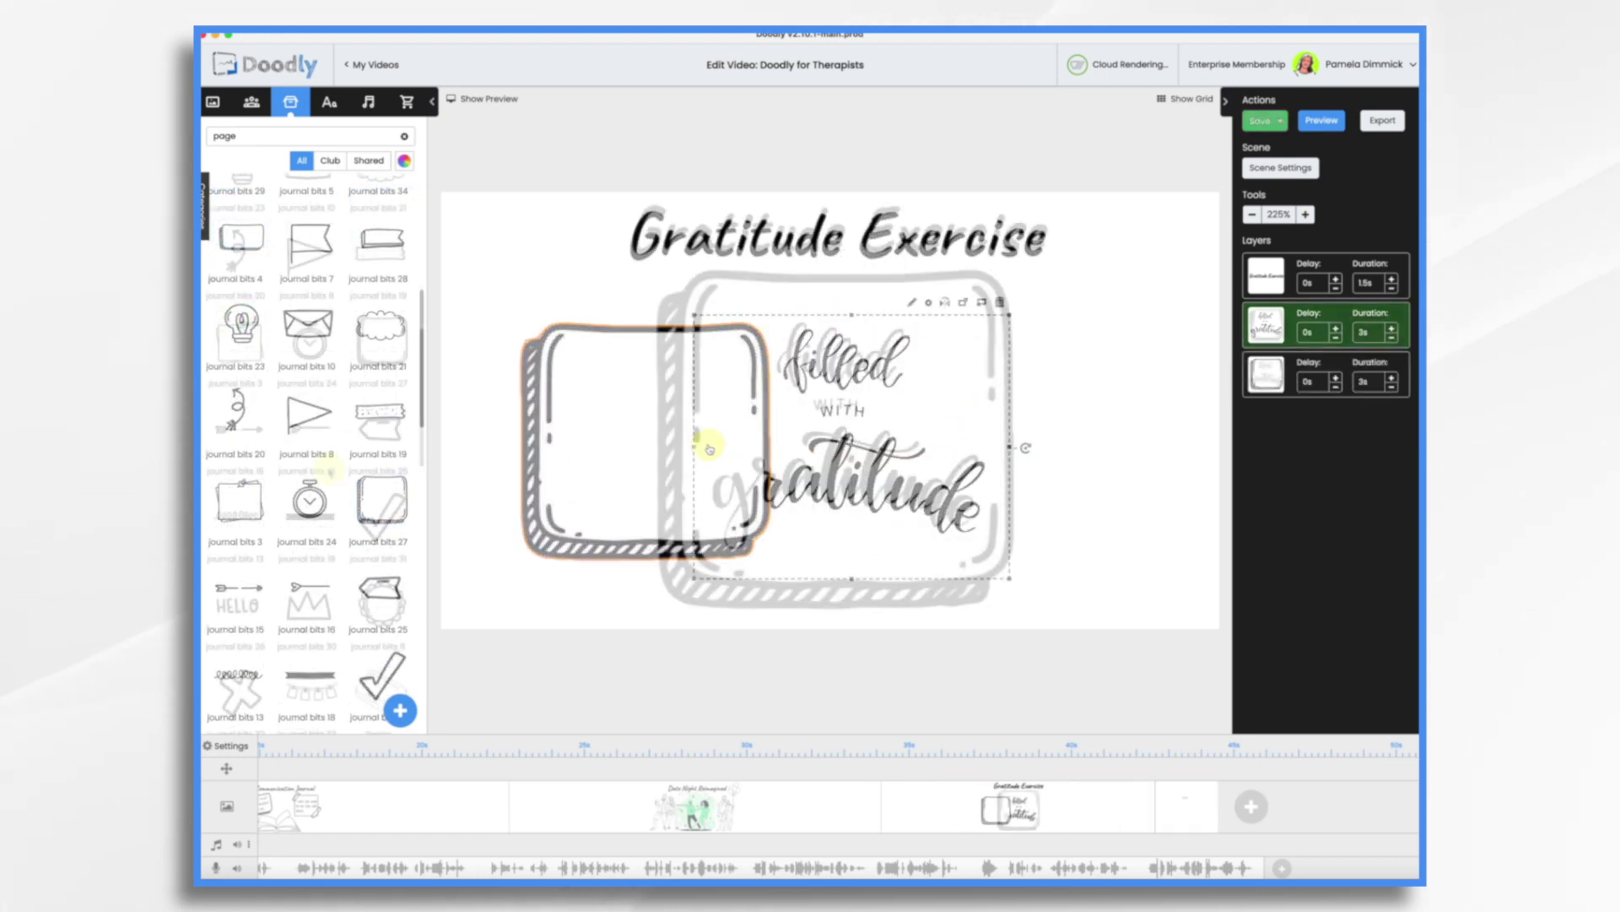
{"action": "scroll", "coordinate": [325, 463], "scroll_direction": "down", "scroll_amount": 3}
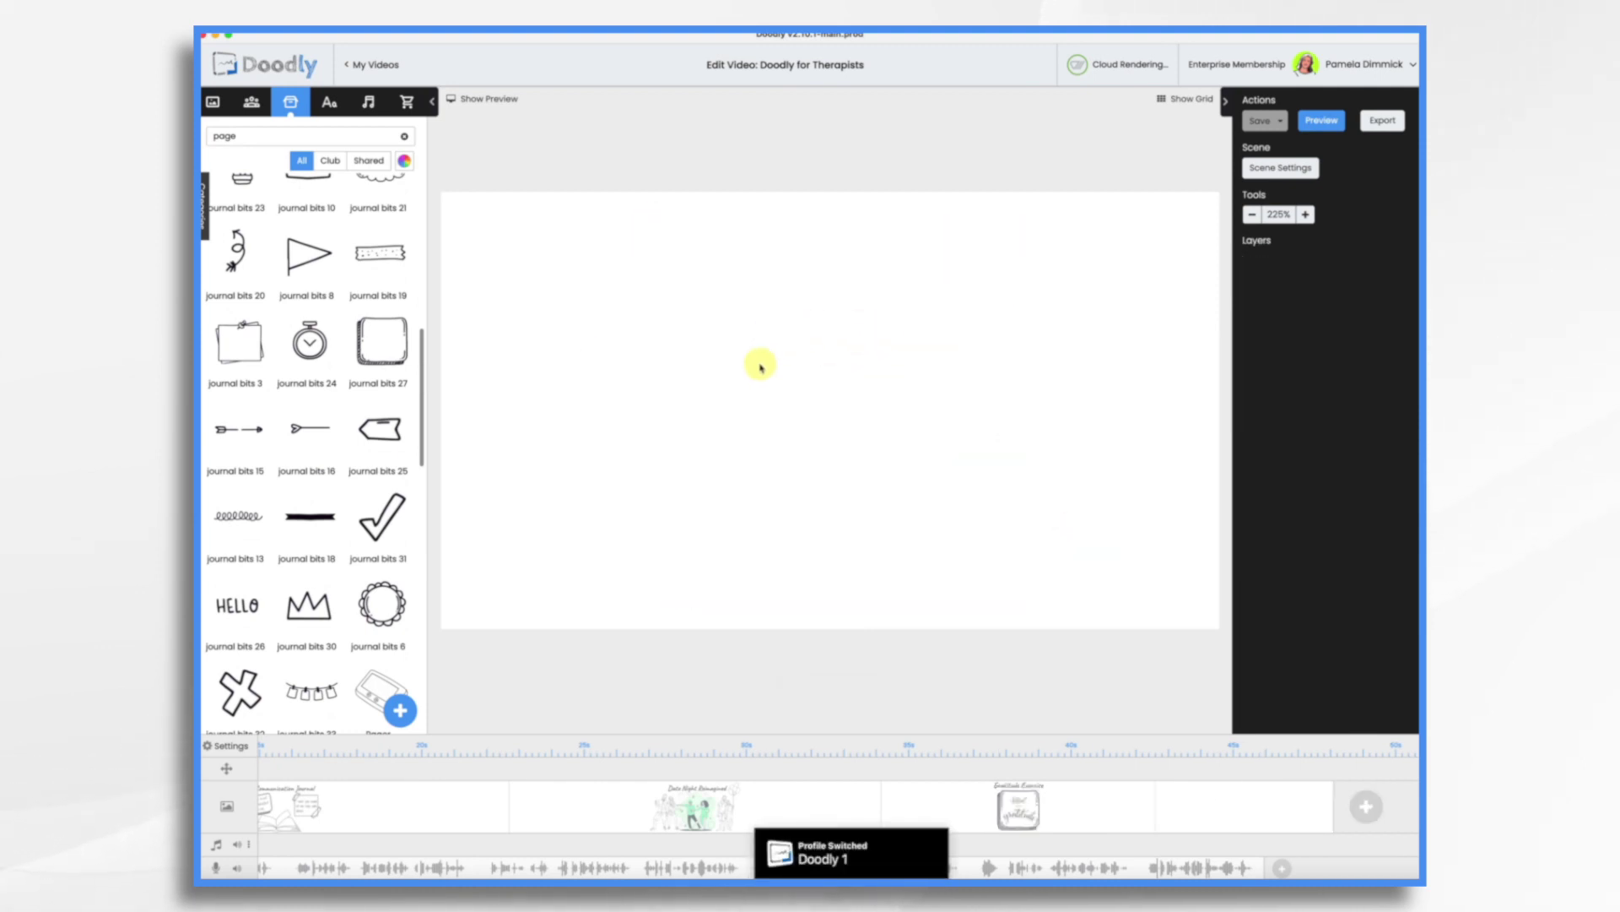
Step: Import business card.png as a prop
{"action": "left_click", "coordinate": [401, 712]}
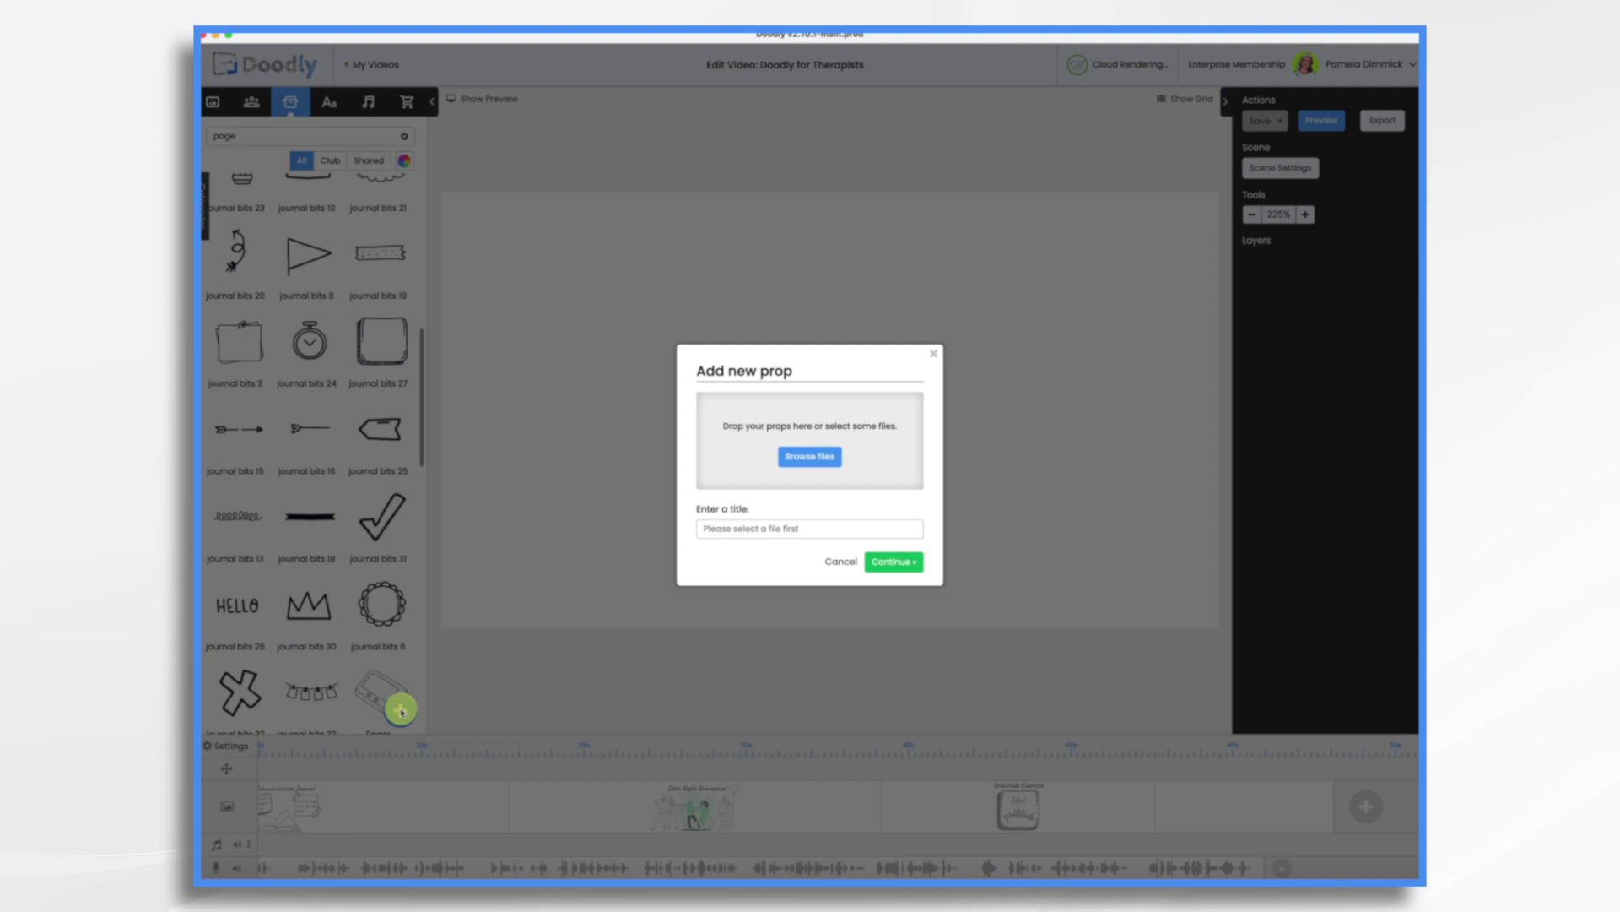
{"action": "left_click", "coordinate": [818, 460]}
{"action": "left_click", "coordinate": [726, 392]}
{"action": "left_click", "coordinate": [1006, 581]}
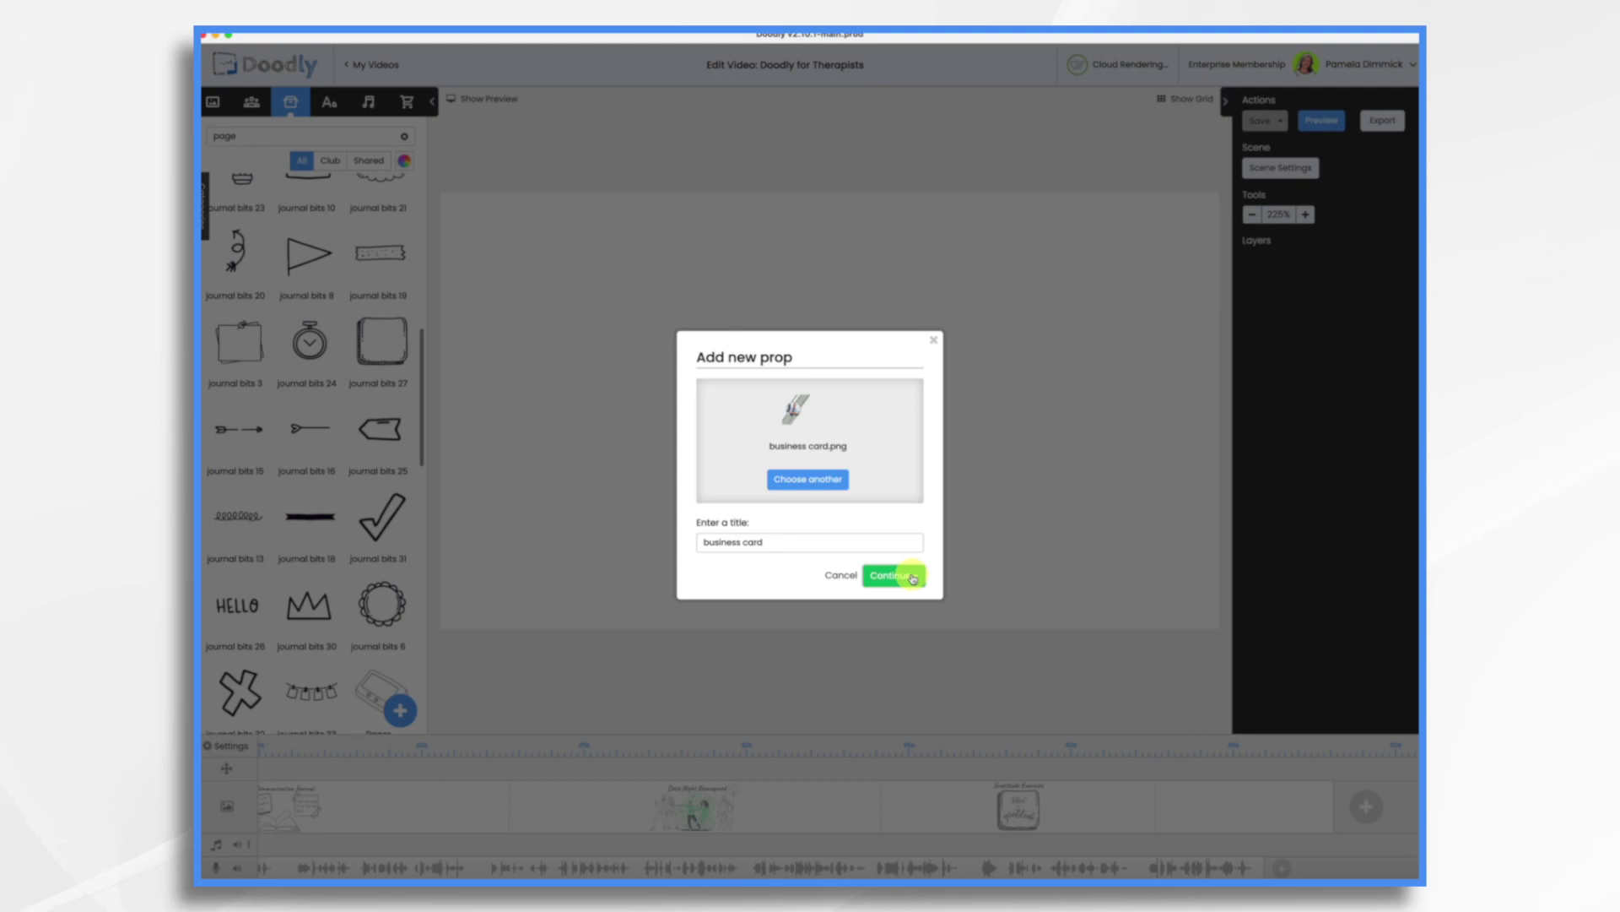
{"action": "left_click", "coordinate": [914, 578]}
Step: Move the business card to the top-left corner, enlarge it, and shift the ACME logo up-right
{"action": "left_click_drag", "start_coordinate": [724, 445], "coordinate": [608, 361]}
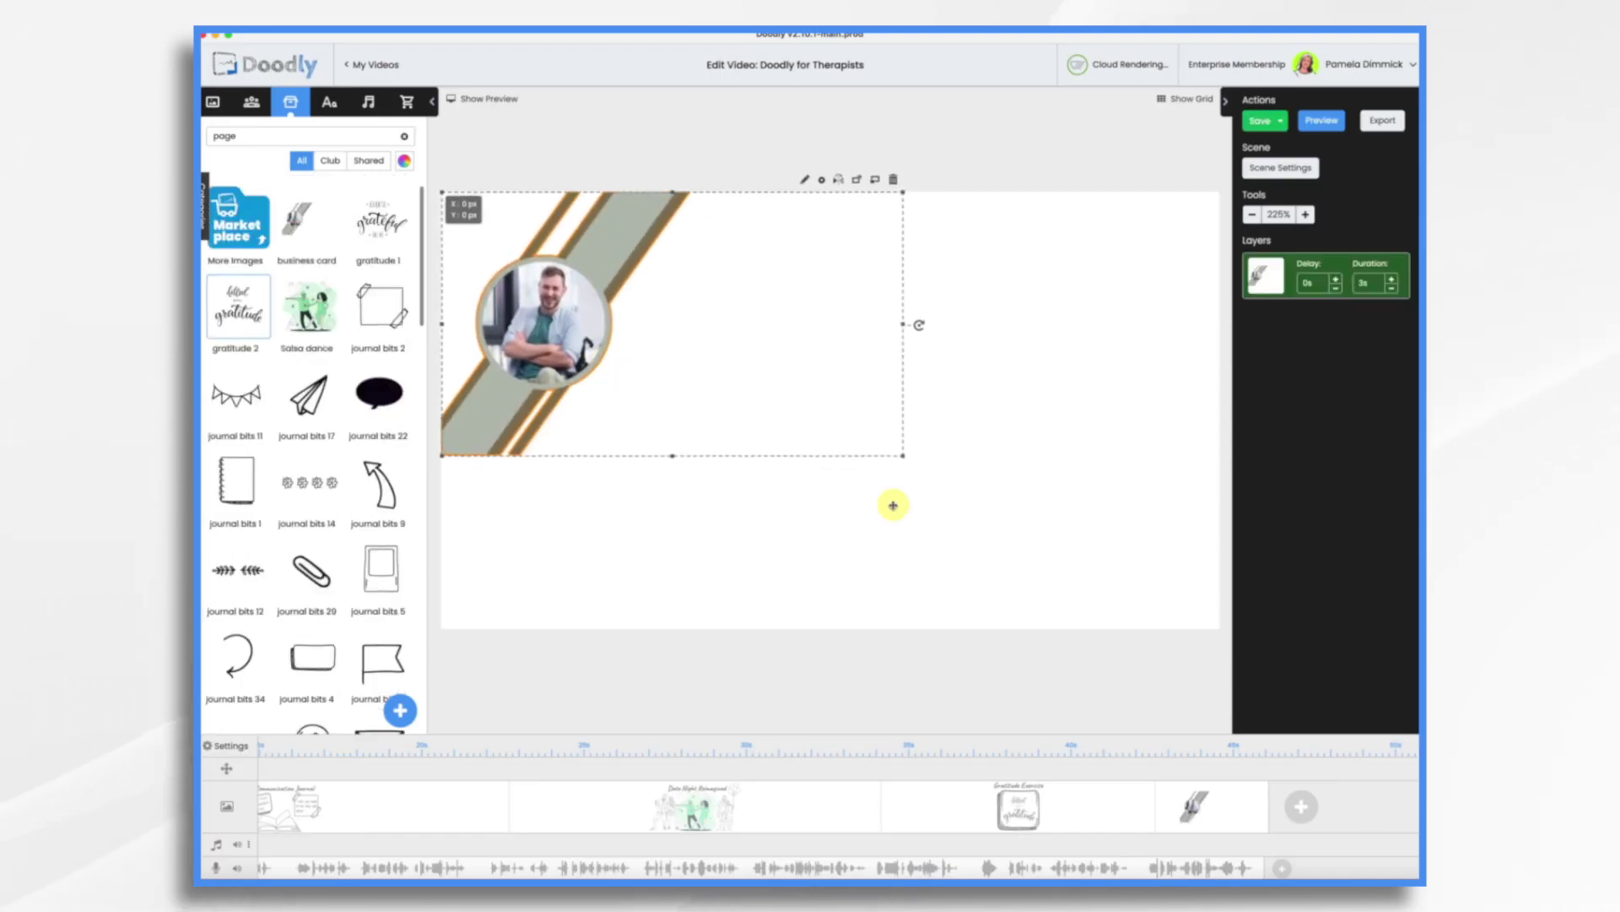
{"action": "left_click_drag", "start_coordinate": [903, 456], "coordinate": [1165, 604]}
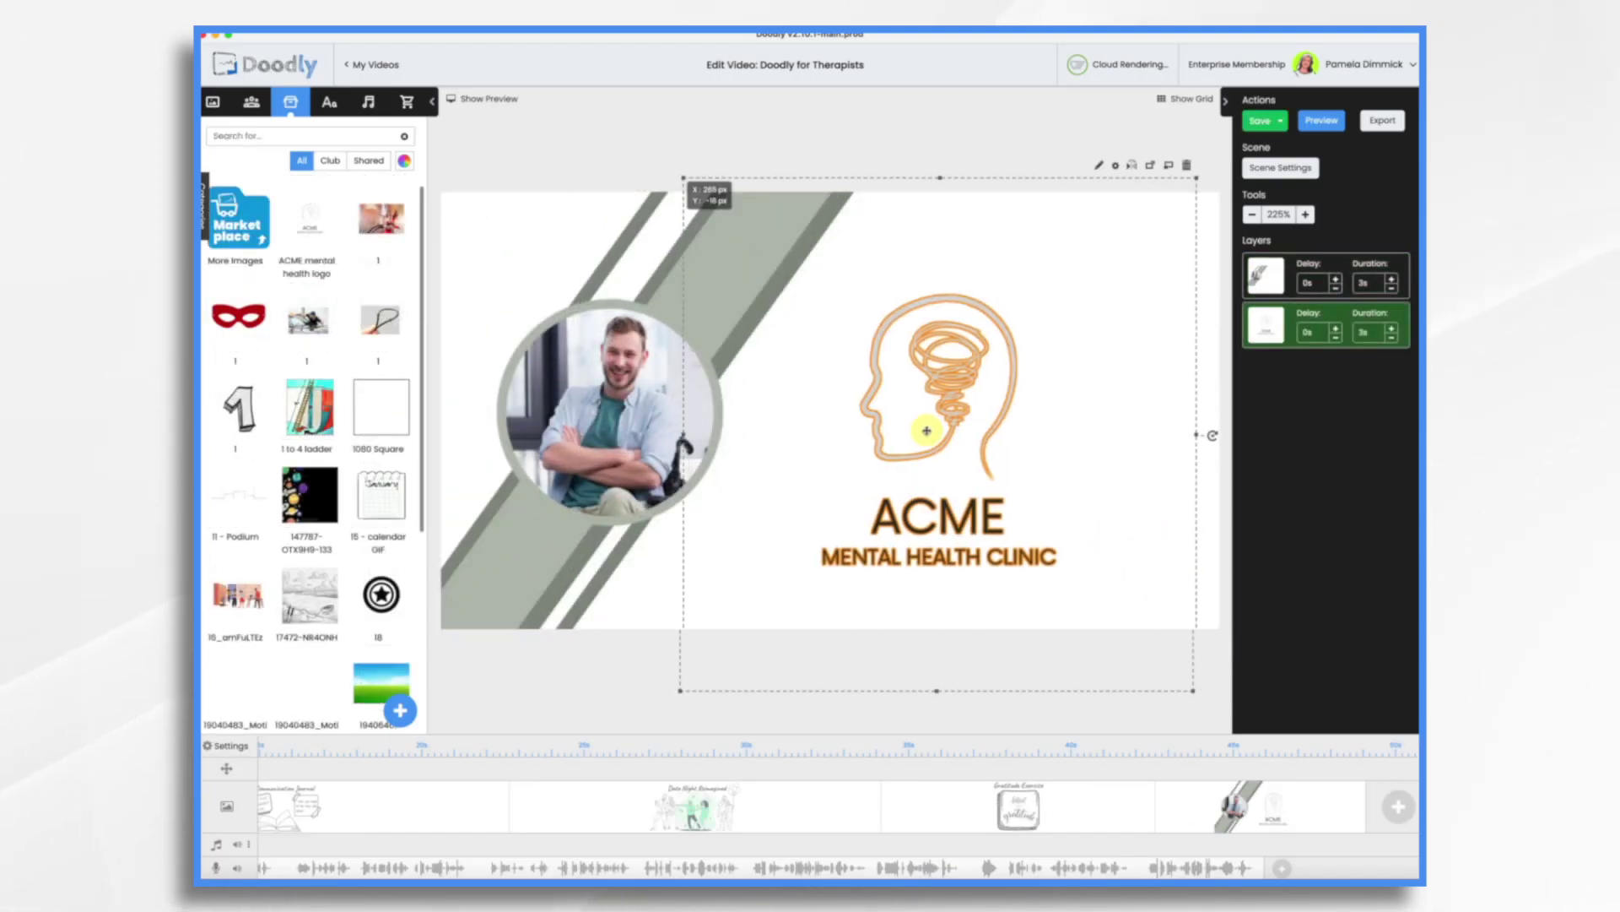
{"action": "left_click_drag", "start_coordinate": [927, 431], "coordinate": [968, 353]}
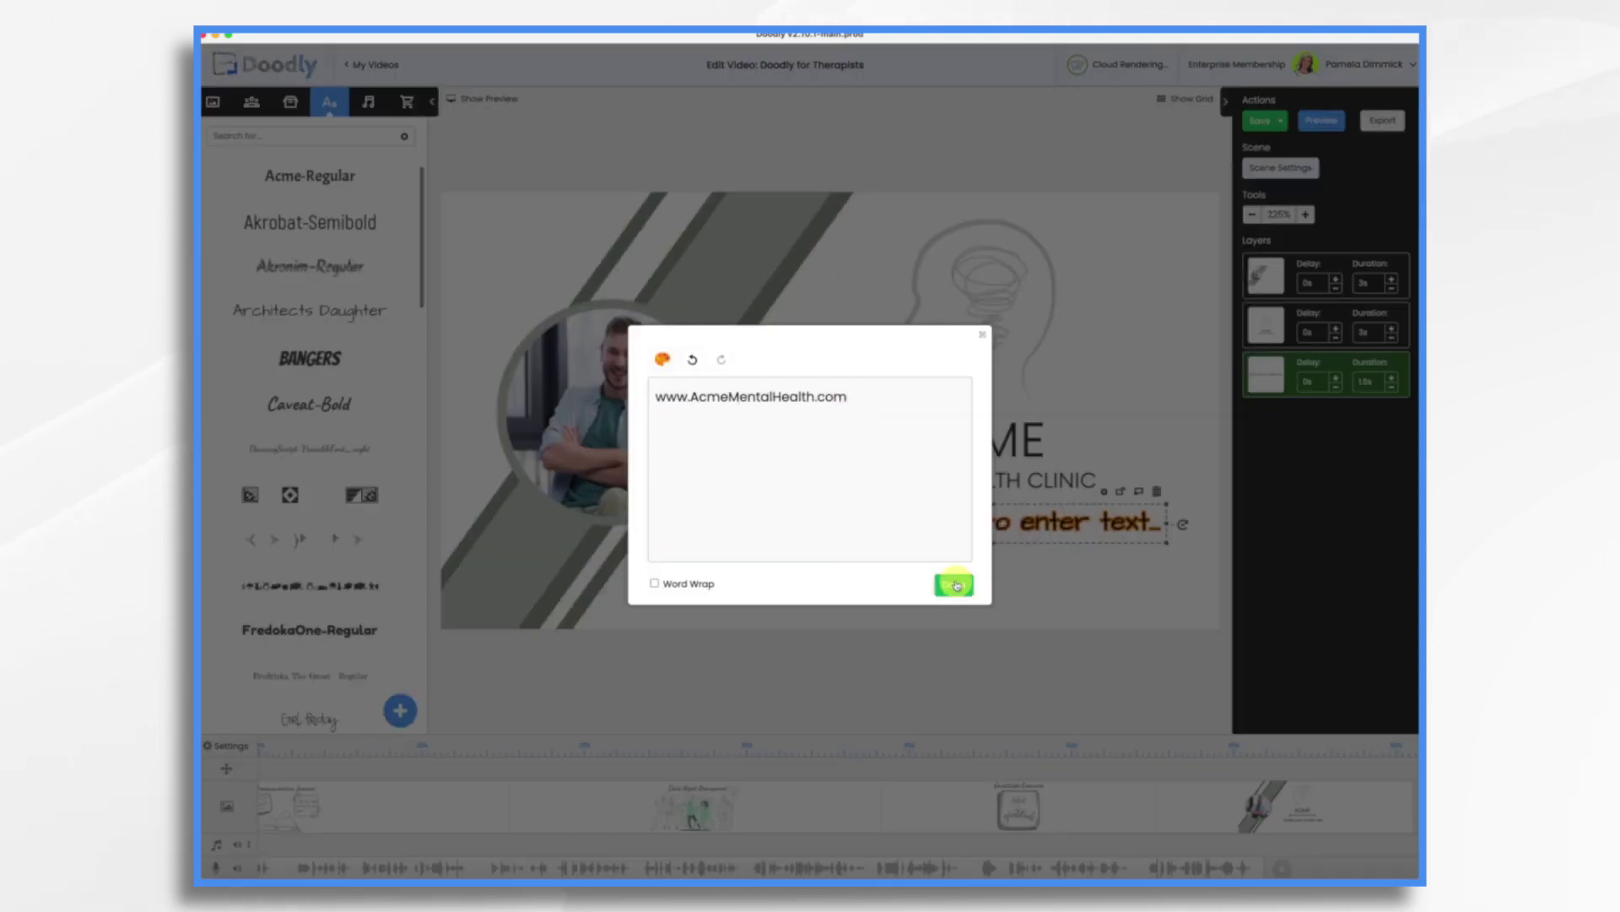
{"action": "left_click", "coordinate": [955, 584]}
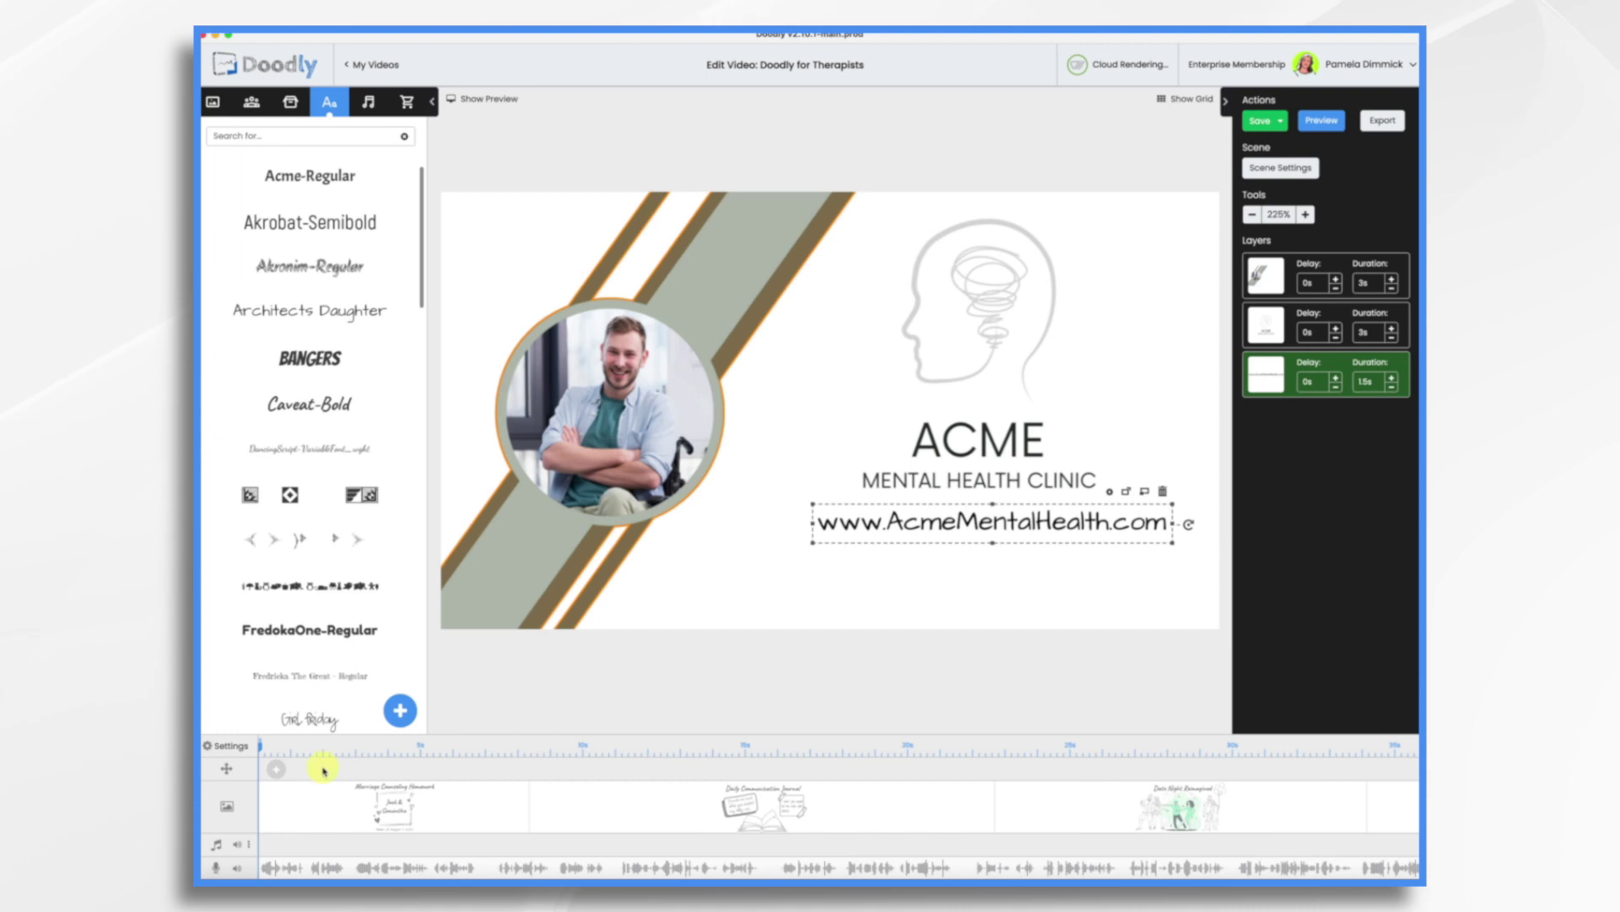
{"action": "left_click", "coordinate": [363, 811]}
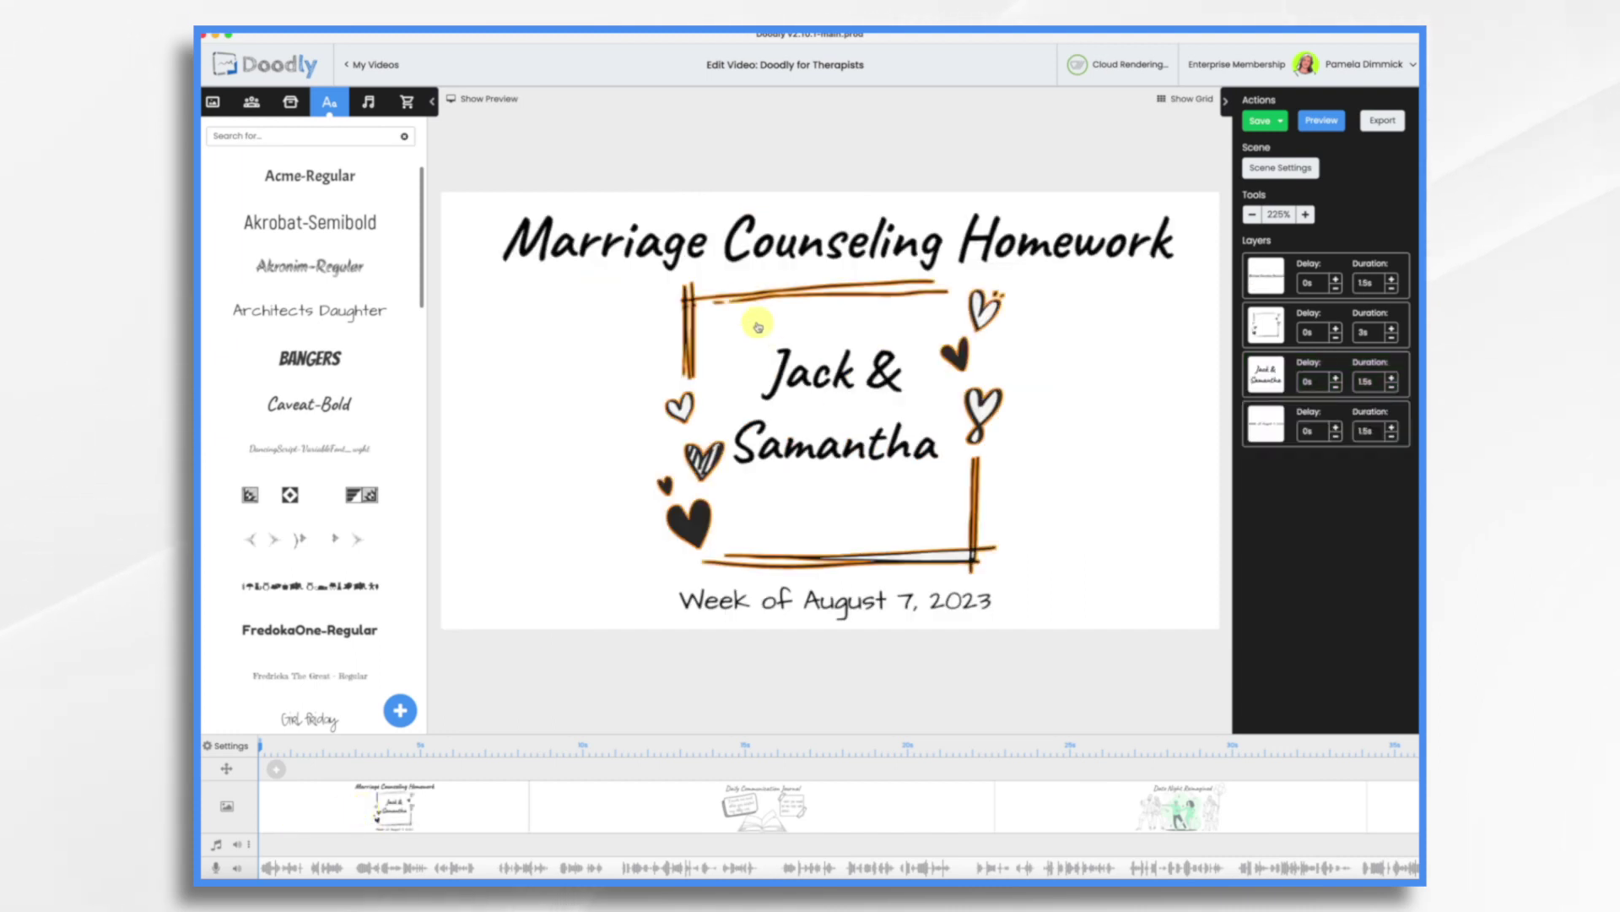